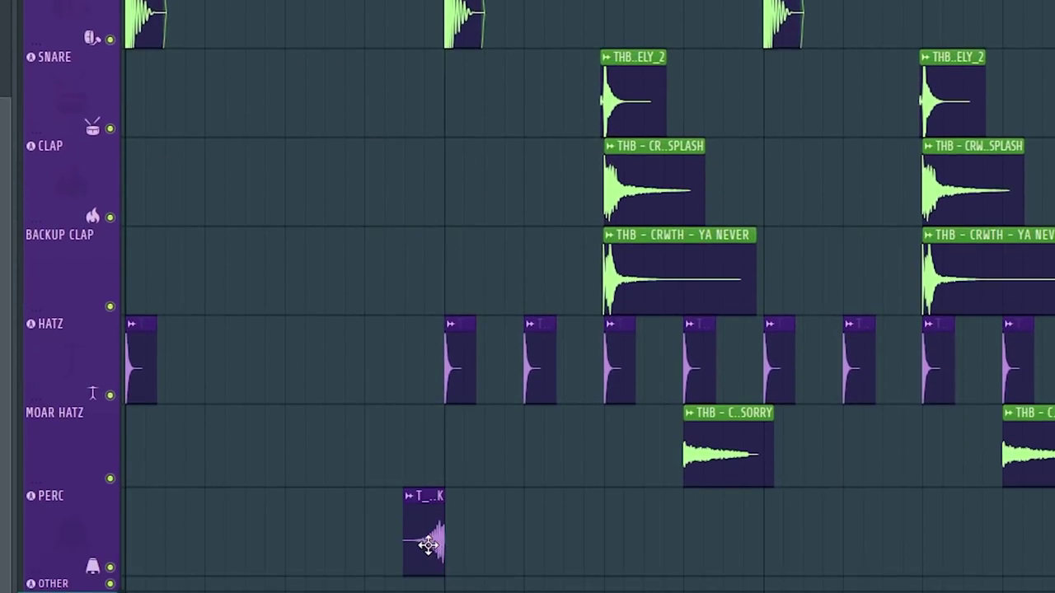
# Open the T_SWEEP_SUCK percussion sample's channel settings
pyautogui.doubleClick(429, 544)
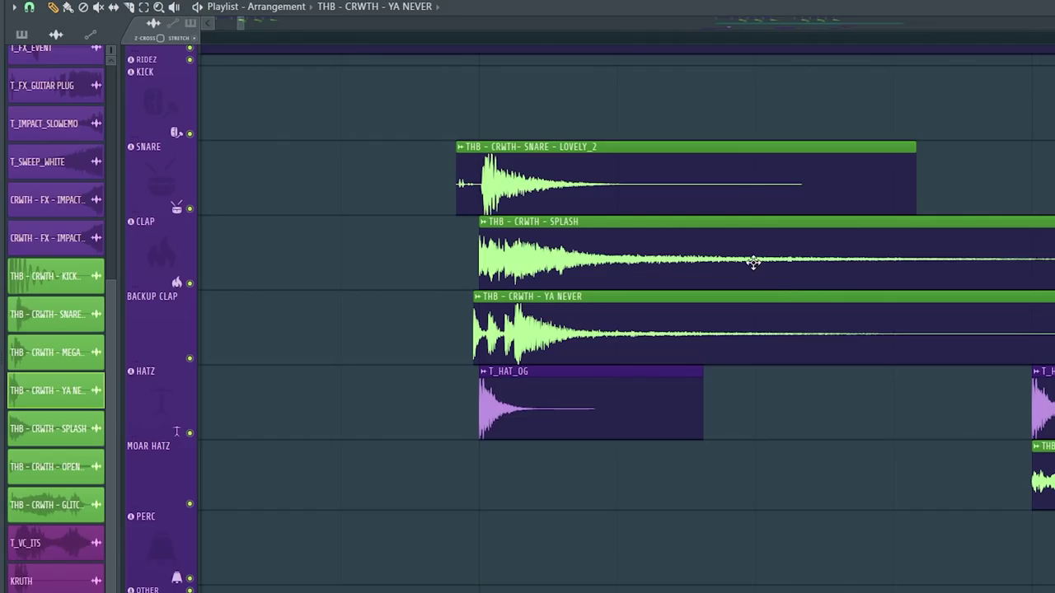
# Raise the low cut on the SPLASH clap's parametric EQ, then open Fruity Reeverb 2 on the REVERB track
pyautogui.doubleClick(752, 262)
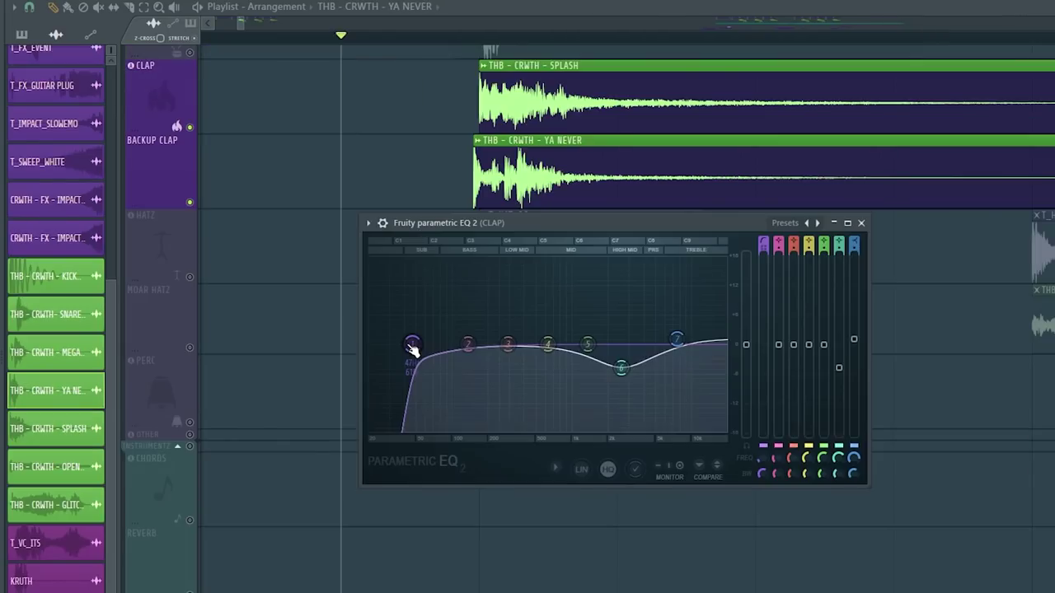
pyautogui.moveTo(412, 349); pyautogui.dragTo(548, 344)
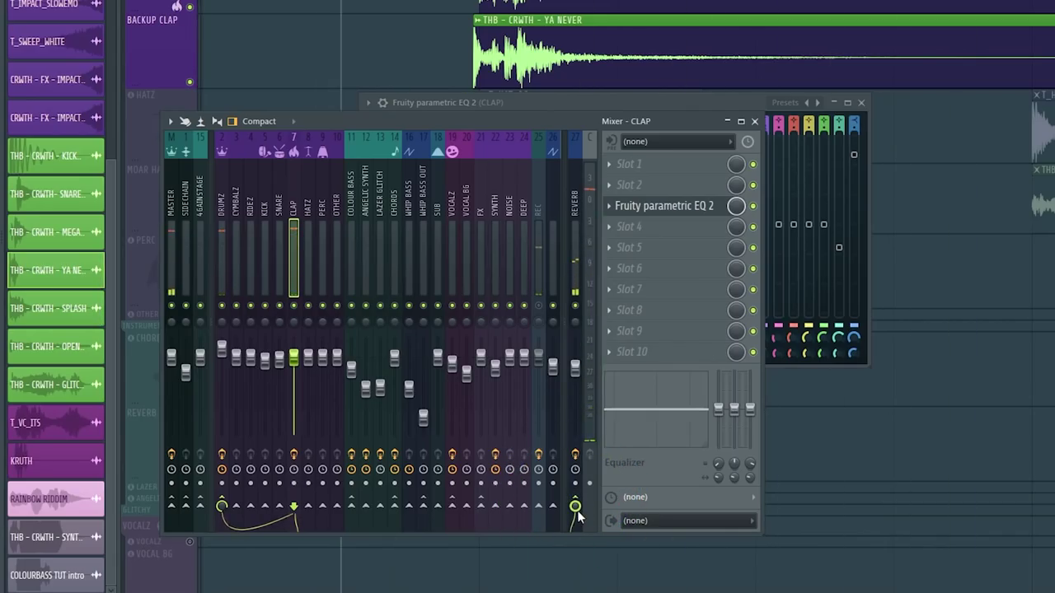
pyautogui.click(577, 512)
pyautogui.click(631, 208)
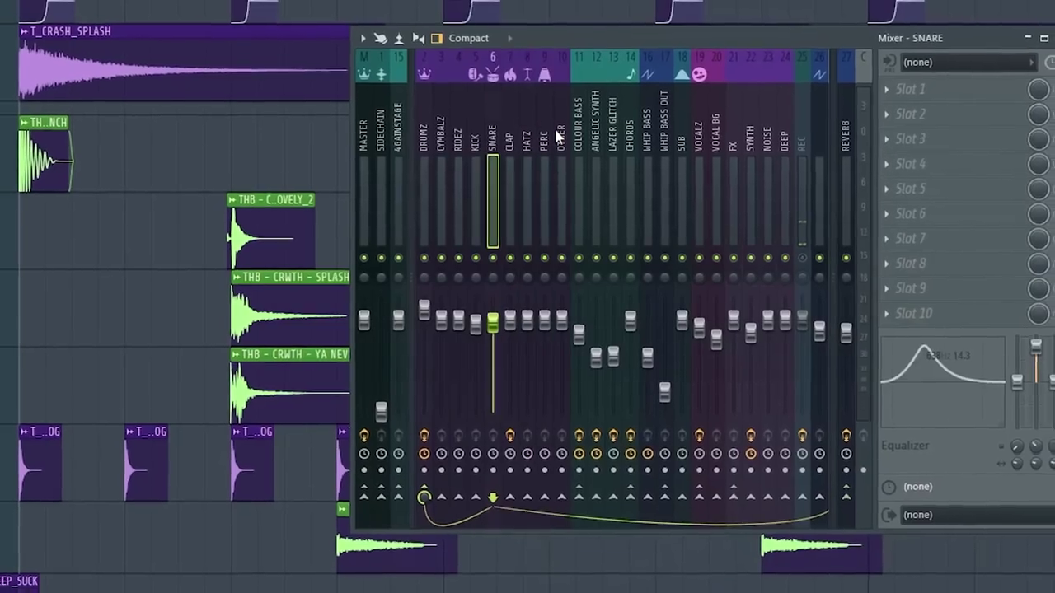
# Step from CYMBALZ to the DRUMZ bus and open its Fruity Limiter
pyautogui.click(441, 132)
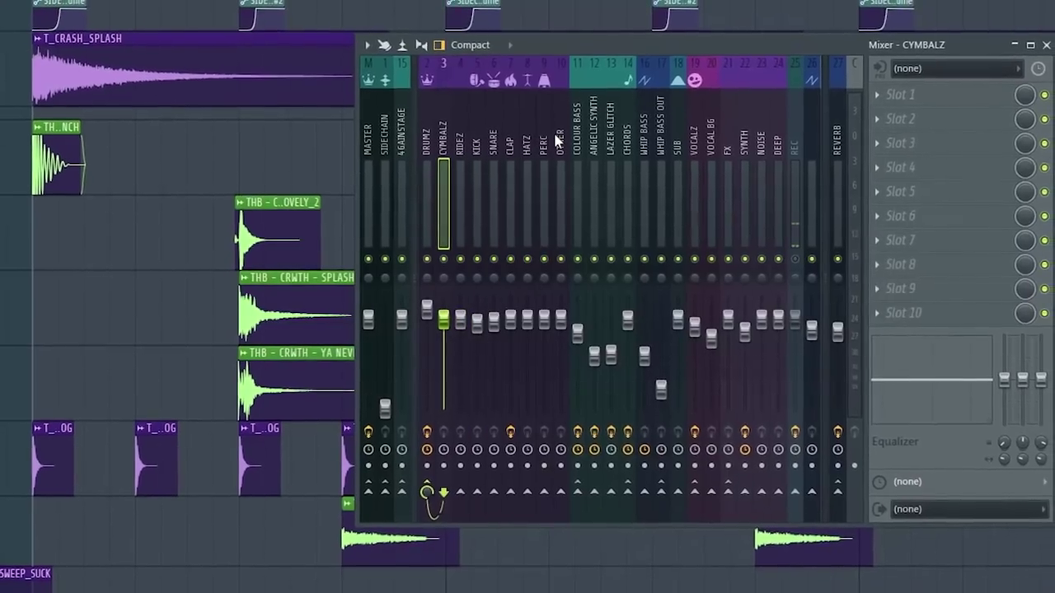
pyautogui.click(424, 132)
pyautogui.click(861, 136)
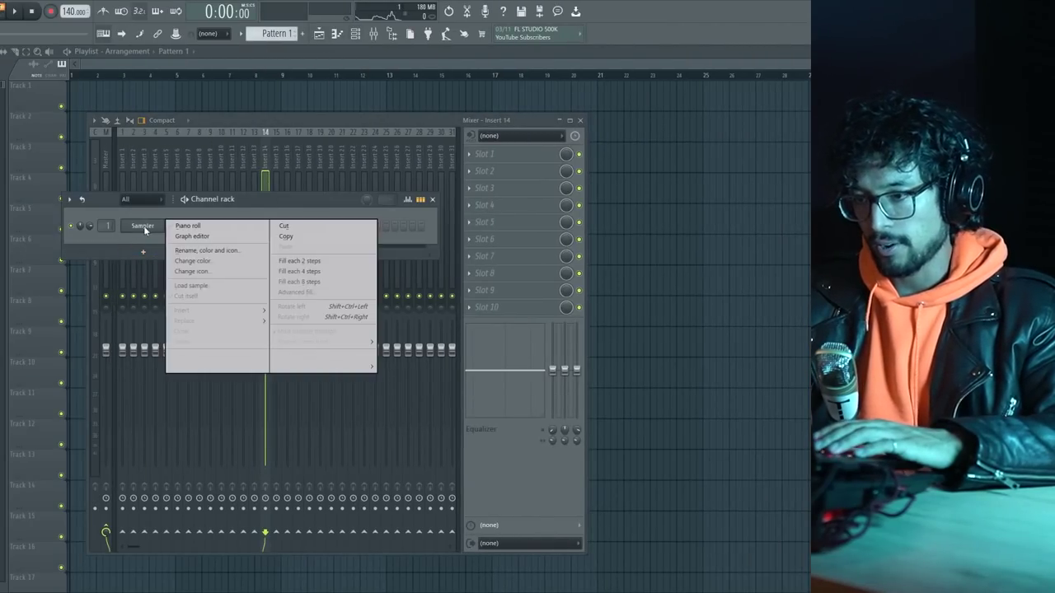
# Load FLEX with the Alumin Sun preset and play back its chord from the piano roll
pyautogui.moveTo(242, 317)
pyautogui.click(301, 322)
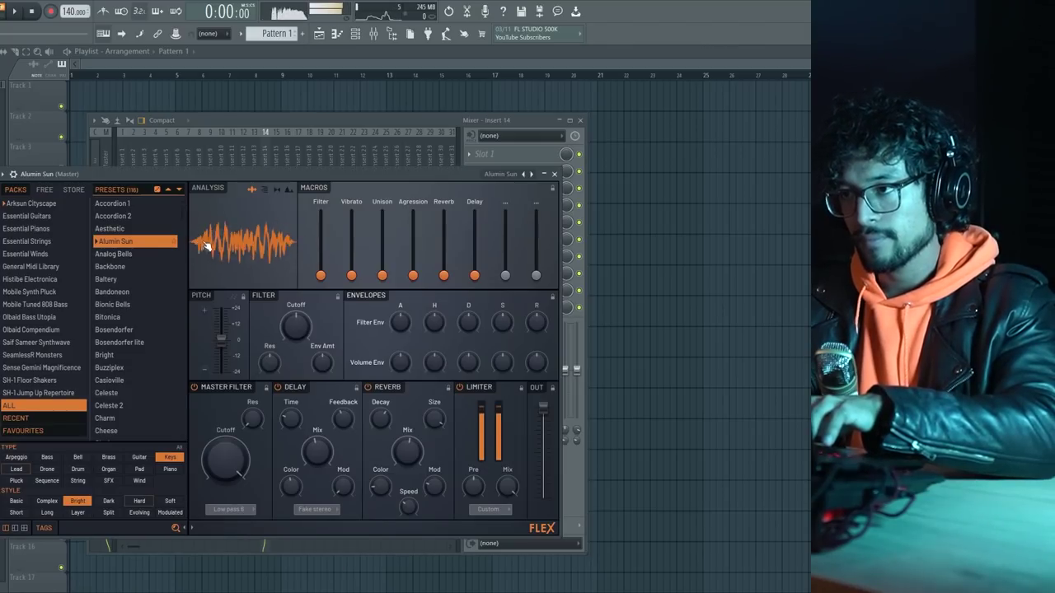
pyautogui.rightClick(169, 223)
pyautogui.click(189, 229)
pyautogui.press('space')
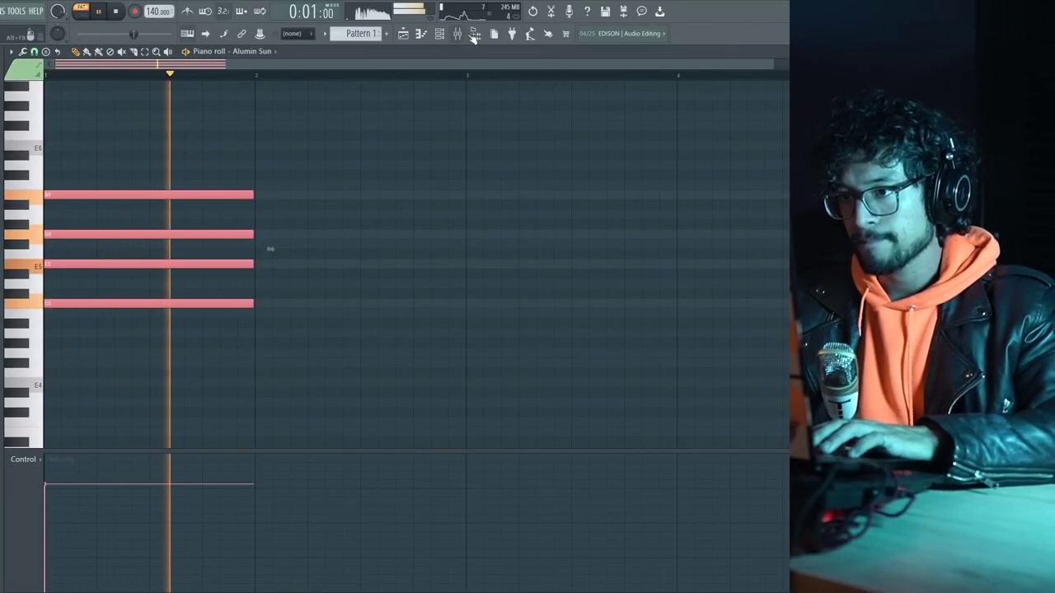
pyautogui.press('space')
# Add a Serum channel loaded with the BS Cheeseburger preset beside Alumin Sun
pyautogui.press('F6')
pyautogui.rightClick(239, 225)
pyautogui.click(387, 313)
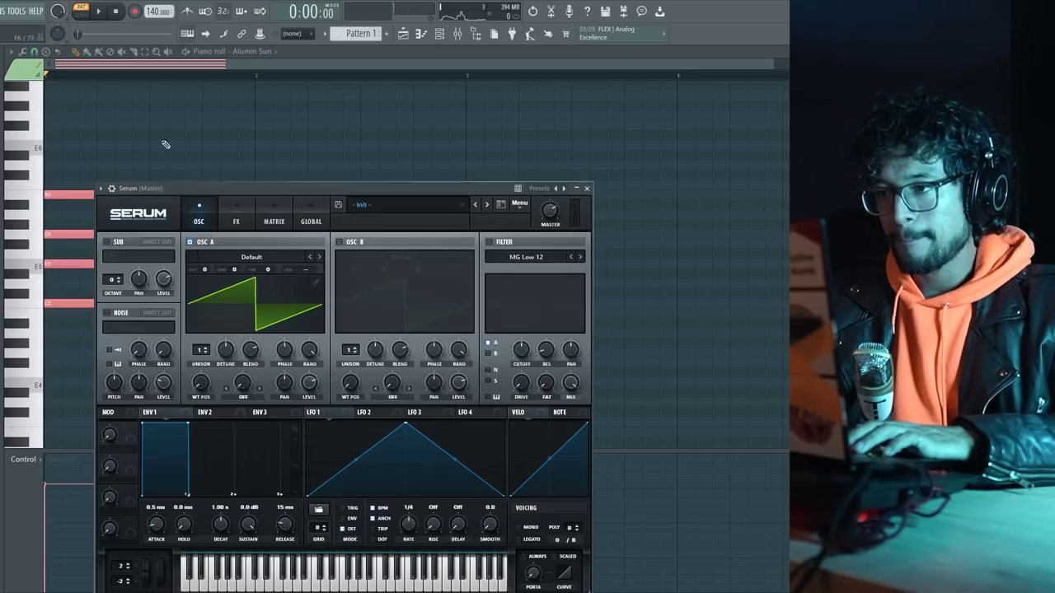
pyautogui.click(395, 204)
pyautogui.moveTo(404, 375)
pyautogui.moveTo(528, 399)
pyautogui.click(651, 172)
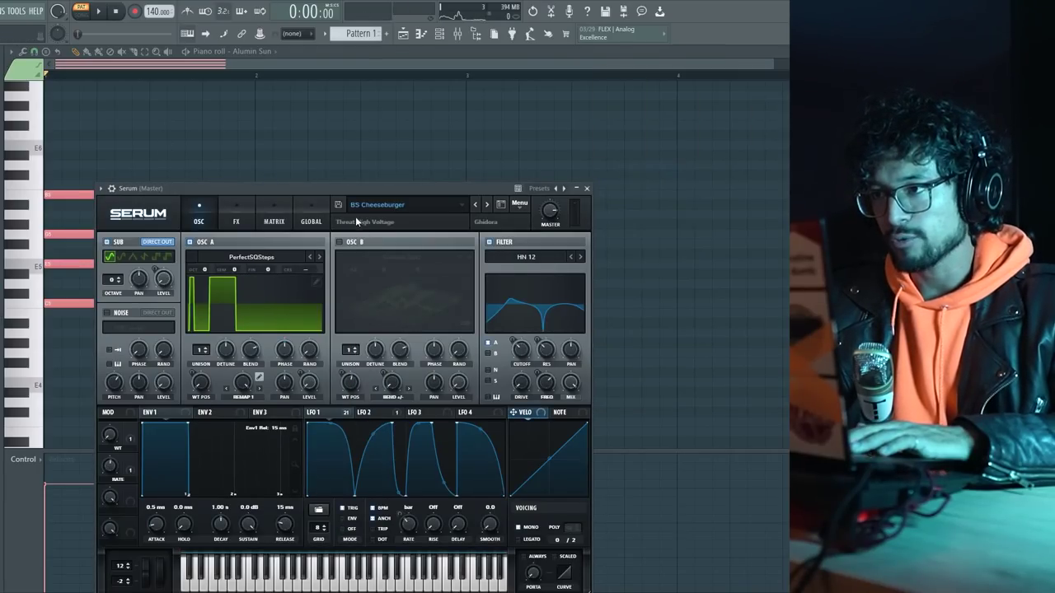
pyautogui.click(421, 33)
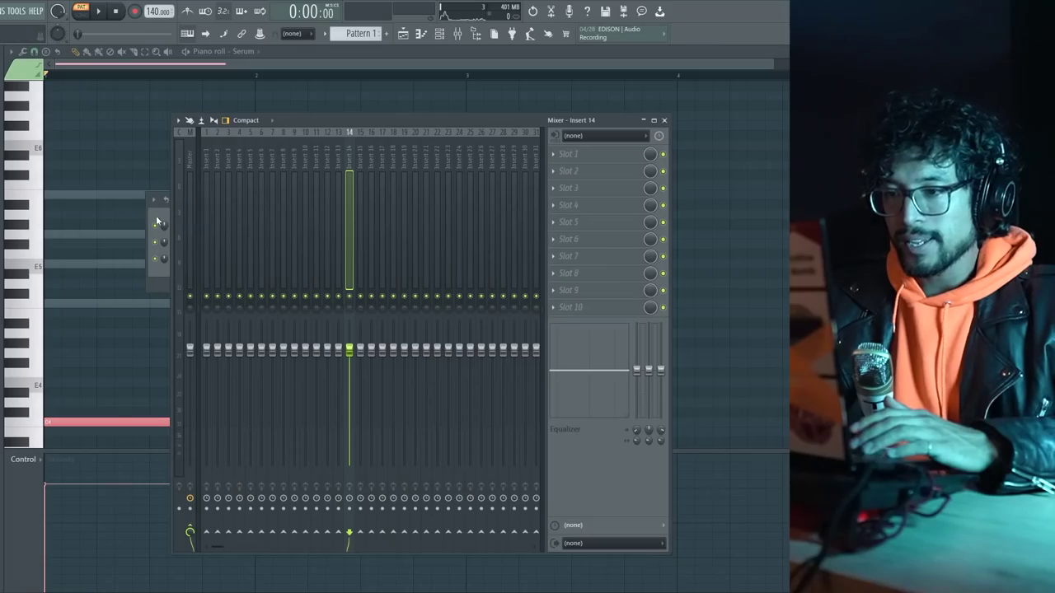
# Route the Alumin Sun channel to mixer track 14
pyautogui.rightClick(355, 132)
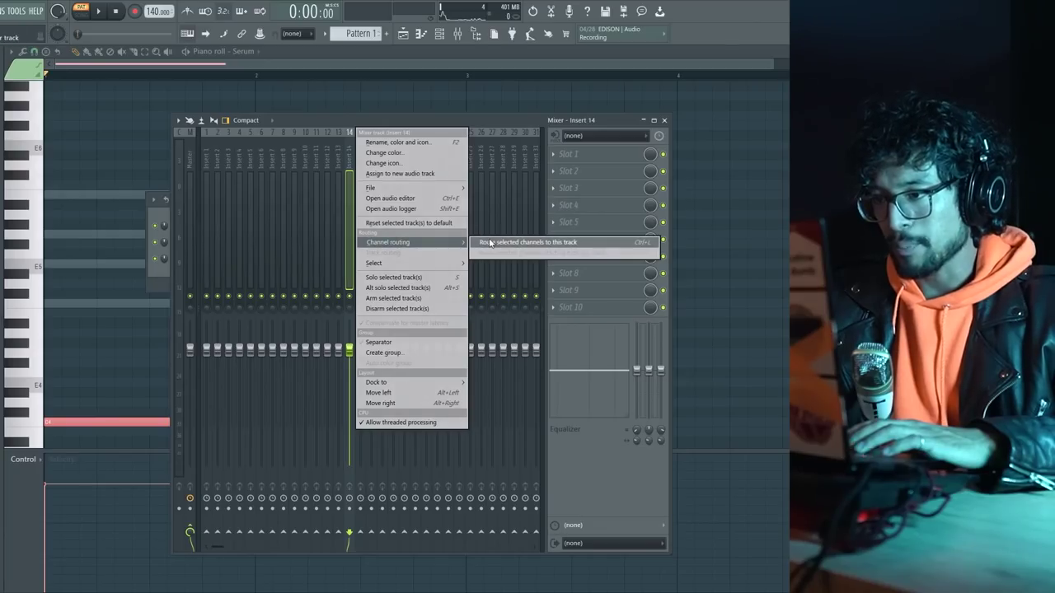
pyautogui.click(490, 242)
pyautogui.click(570, 180)
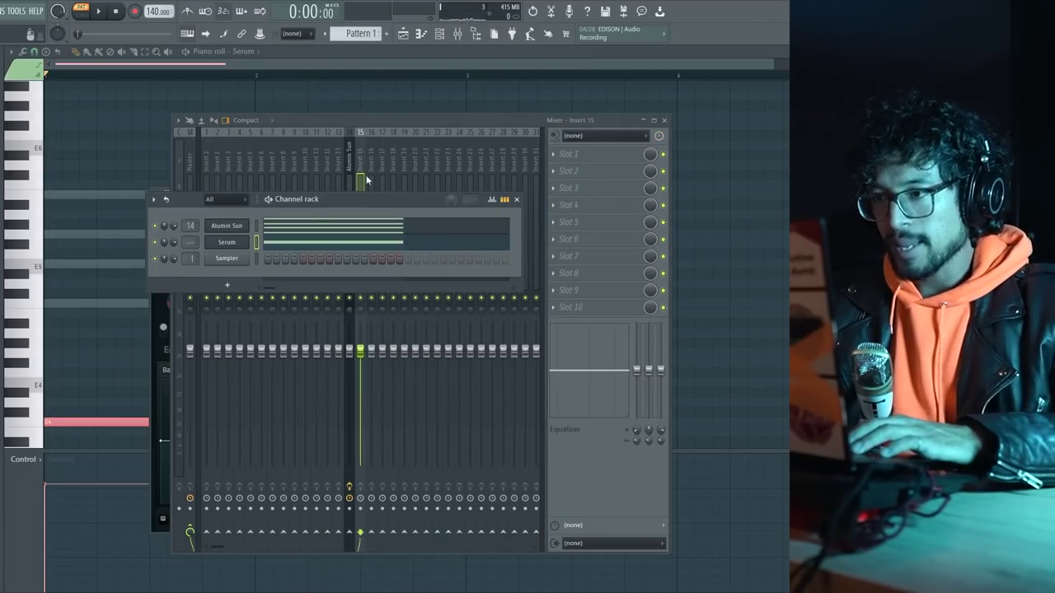
# Route Serum to mixer track 15 and link tracks 14 and 15 with a sidechain-only send
pyautogui.click(366, 174)
pyautogui.rightClick(368, 132)
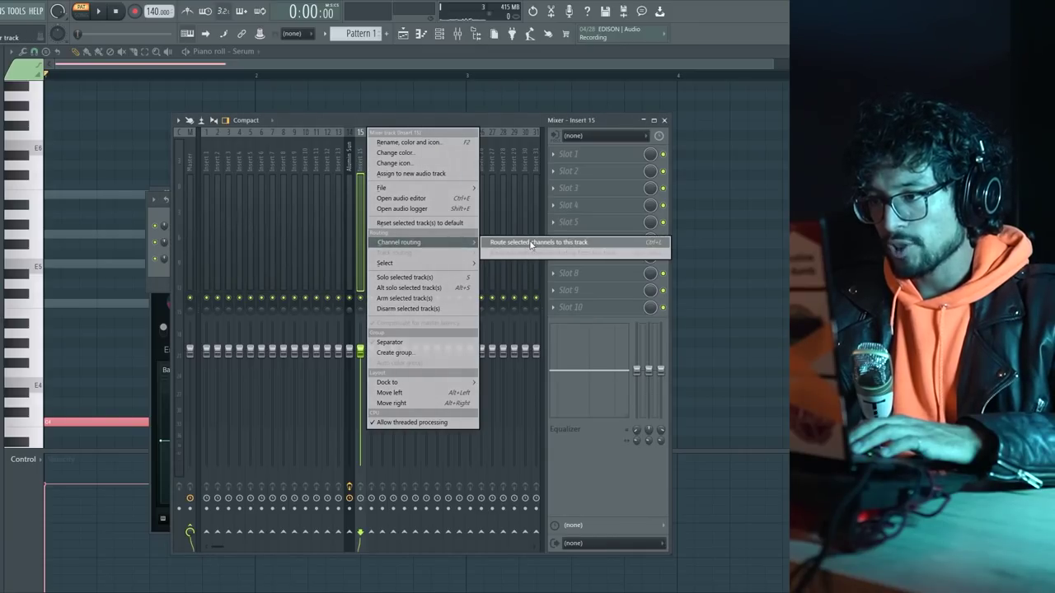
pyautogui.click(530, 244)
pyautogui.rightClick(416, 472)
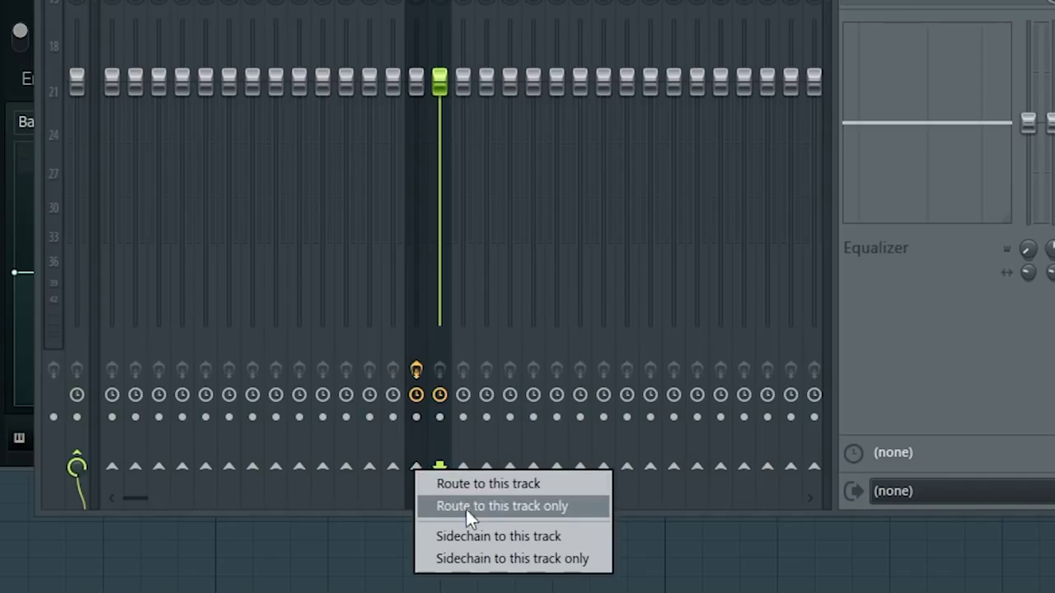
pyautogui.click(494, 559)
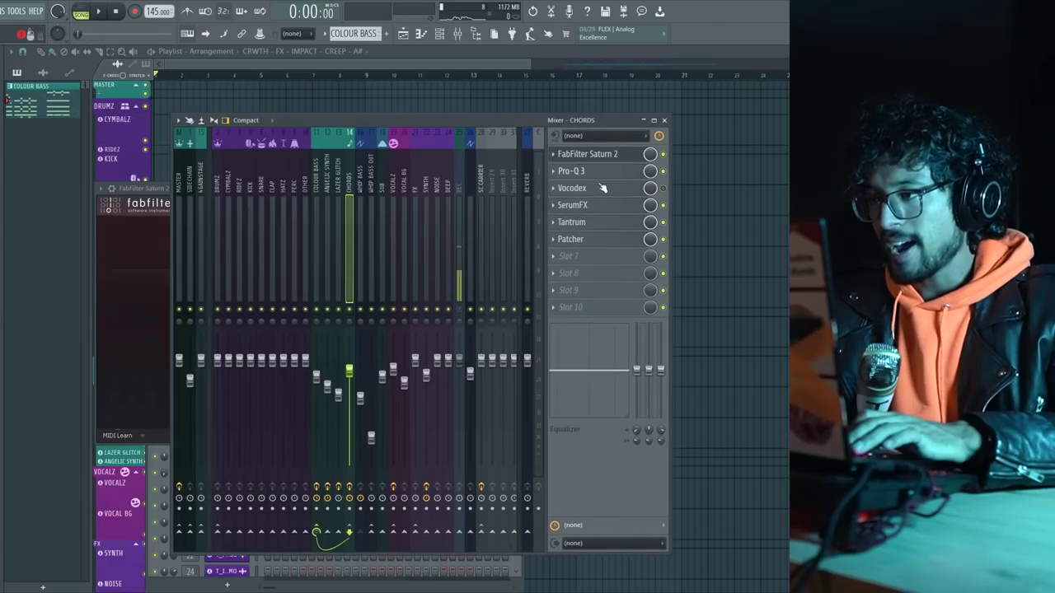
# Open the Vocodex vocoder, close it, then open SerumFX on the CHORDS track
pyautogui.click(626, 191)
pyautogui.click(651, 188)
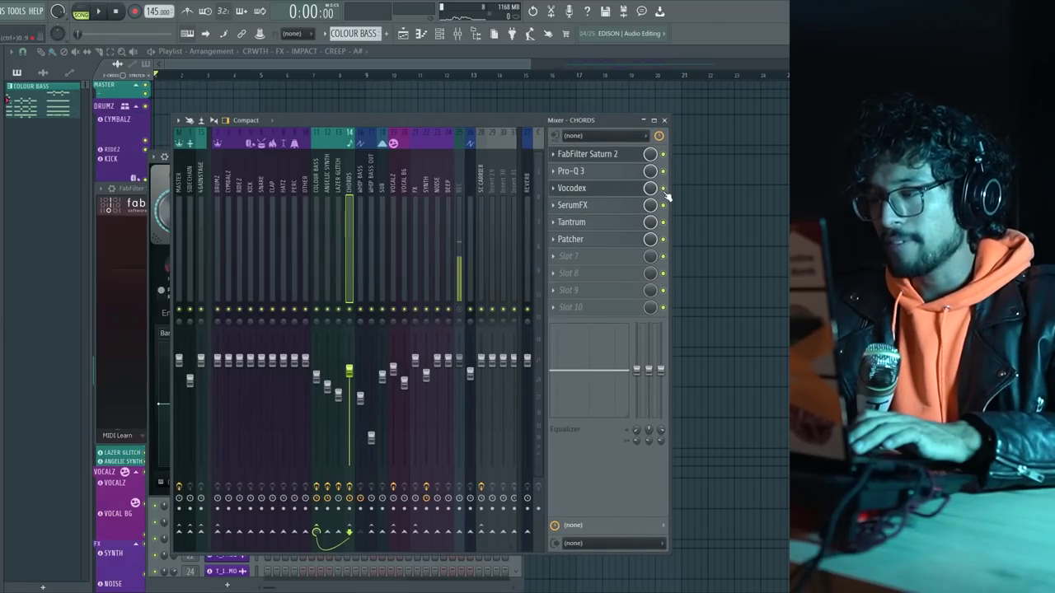
pyautogui.click(581, 205)
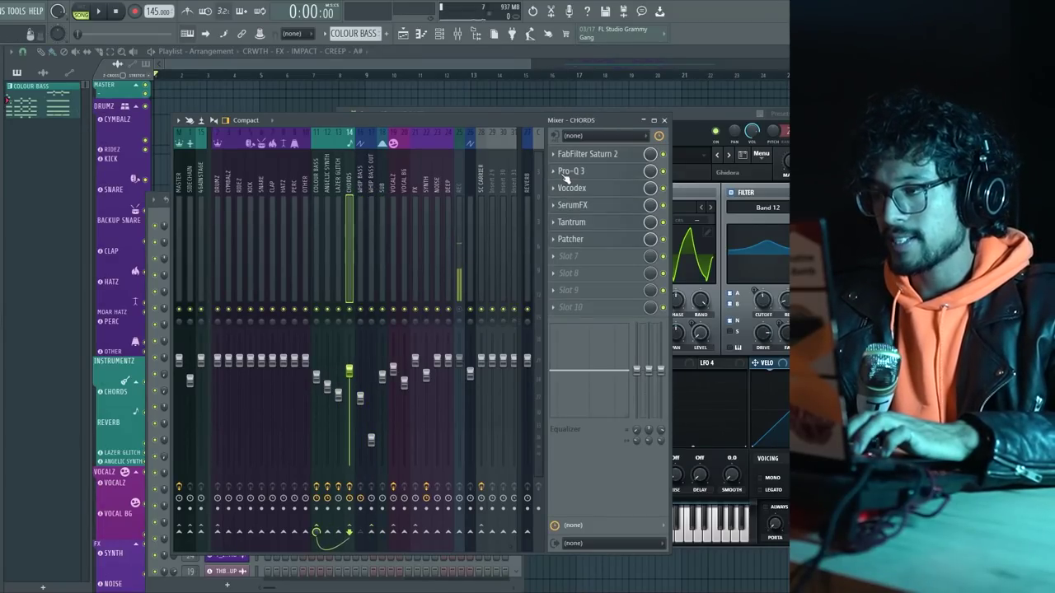
# Make LFO 1's decay steeper and shorter on the WHIP BASS Serum
pyautogui.moveTo(543, 111); pyautogui.dragTo(386, 72)
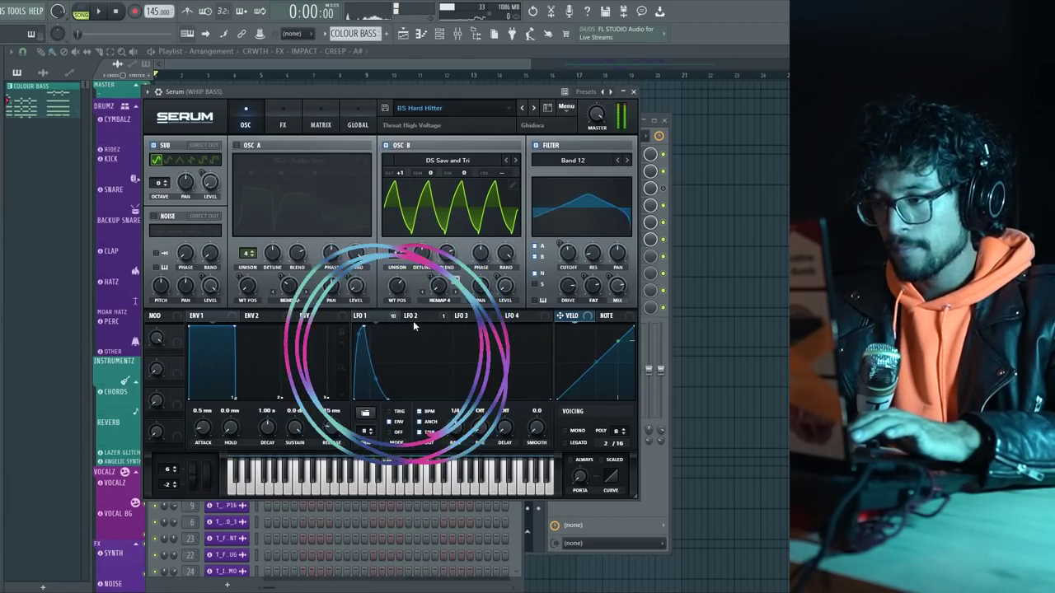
pyautogui.moveTo(386, 399); pyautogui.dragTo(364, 404)
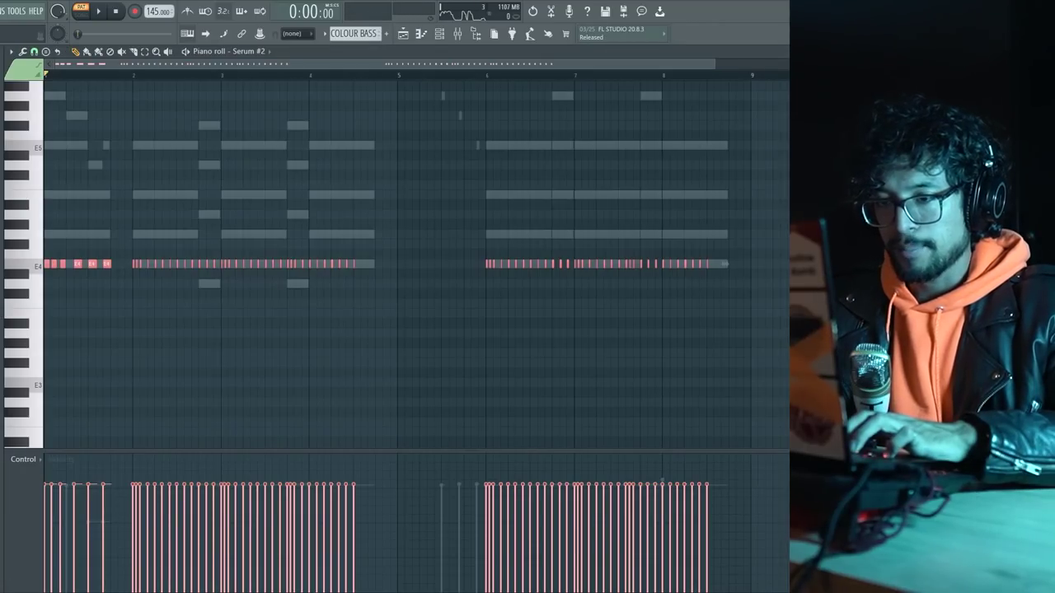
pyautogui.scroll(5, 136, 265)
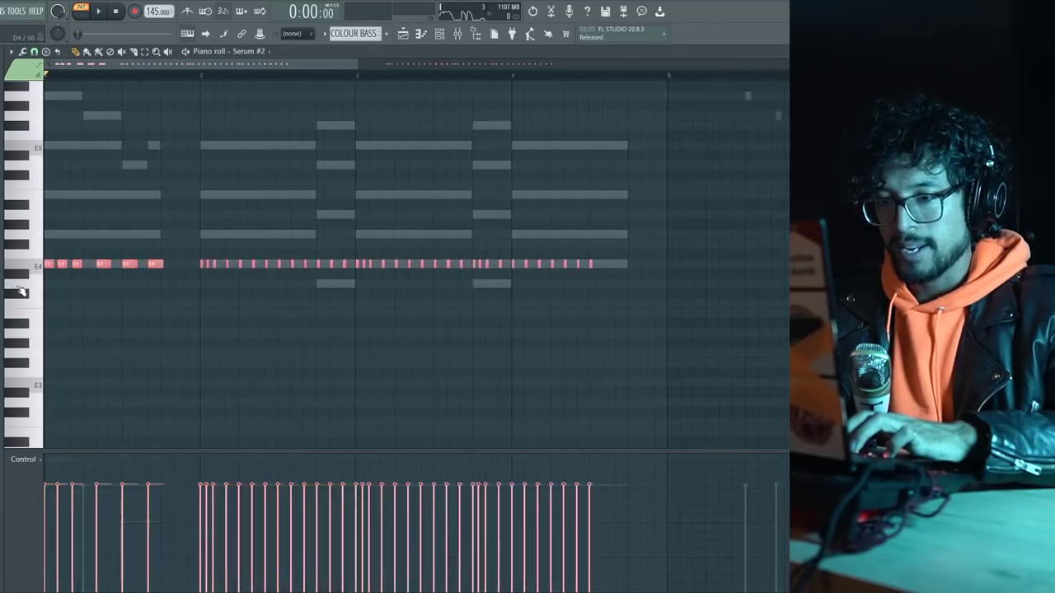
pyautogui.scroll(-5, 136, 266)
# Select the repeated E4 notes in the piano roll, first by box, then by time range
pyautogui.moveTo(297, 299); pyautogui.dragTo(35, 232)
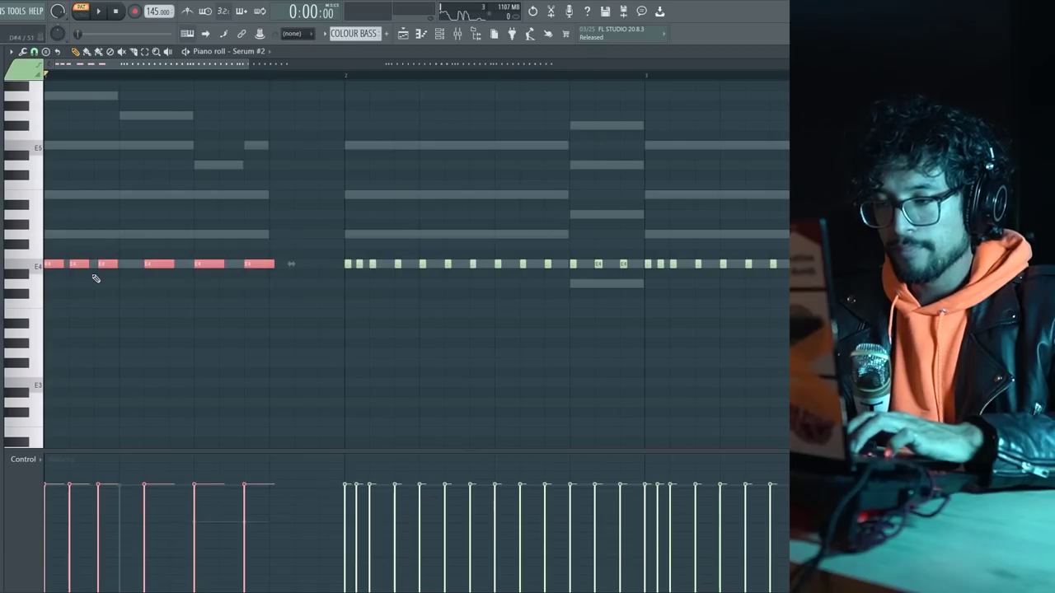
pyautogui.scroll(4, 200, 207)
pyautogui.moveTo(173, 76); pyautogui.dragTo(602, 103)
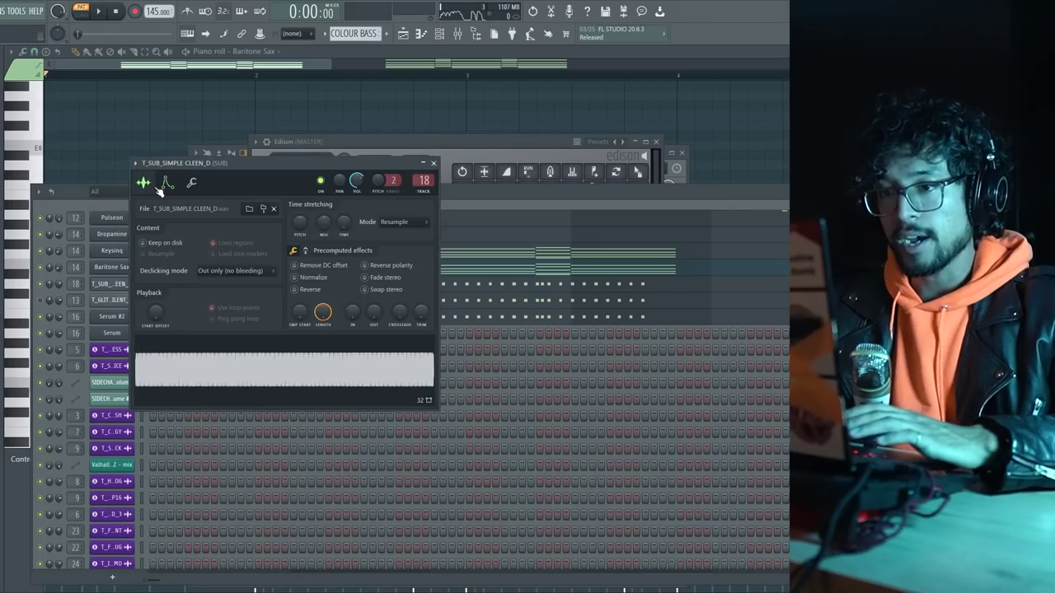
# Switch to the SUB sample channel's wrench settings page
pyautogui.click(165, 182)
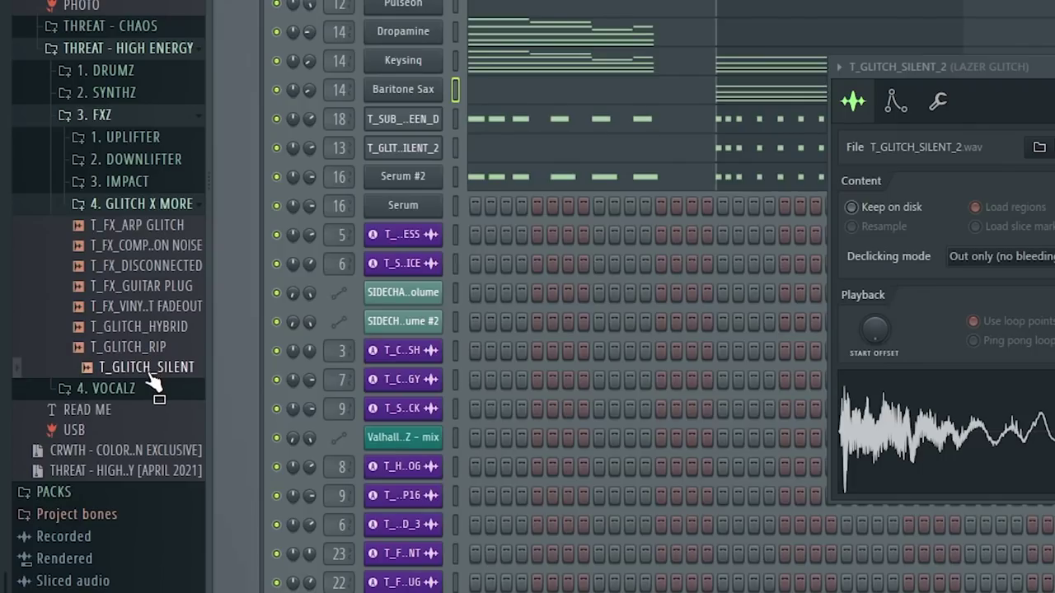
# Bring in T_GLITCH_SILENT_2, review its precomputed effects, and open Pro-Q 3 on its mixer track
pyautogui.moveTo(154, 379); pyautogui.dragTo(142, 381)
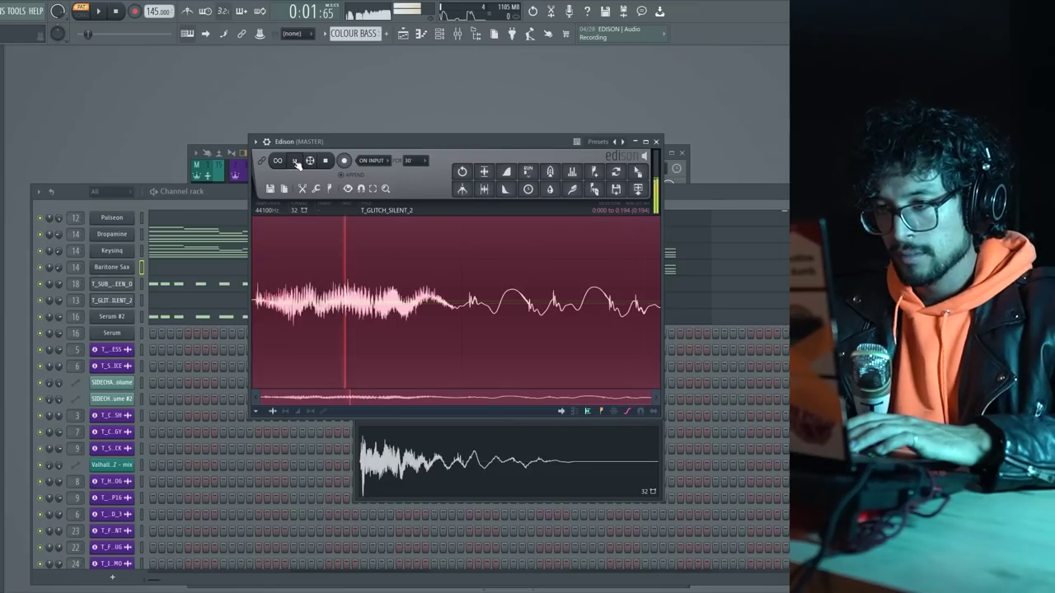
pyautogui.click(296, 162)
pyautogui.scroll(-3, 626, 396)
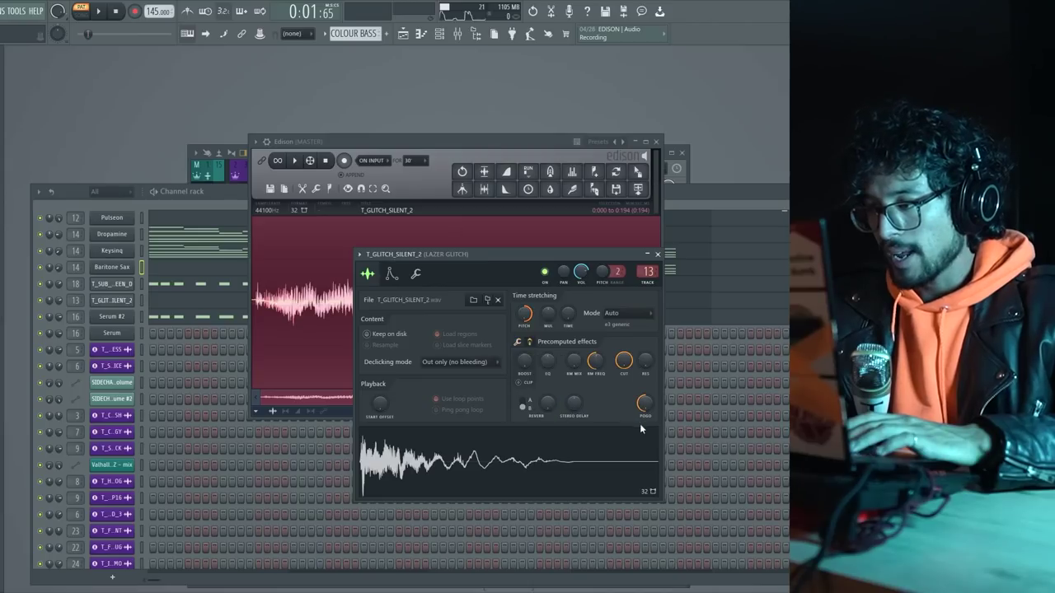
pyautogui.press('F9')
pyautogui.click(613, 219)
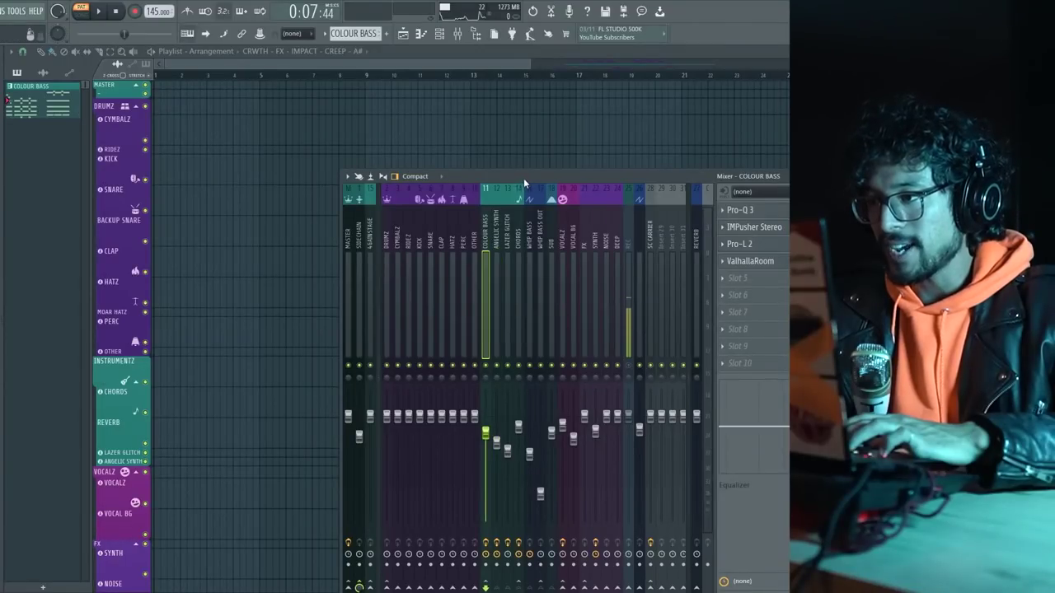
# Review Pro-Q 3, IMPusher Stereo and Pro-L 2 on COLOUR BASS, then close the windows
pyautogui.moveTo(523, 178); pyautogui.dragTo(429, 155)
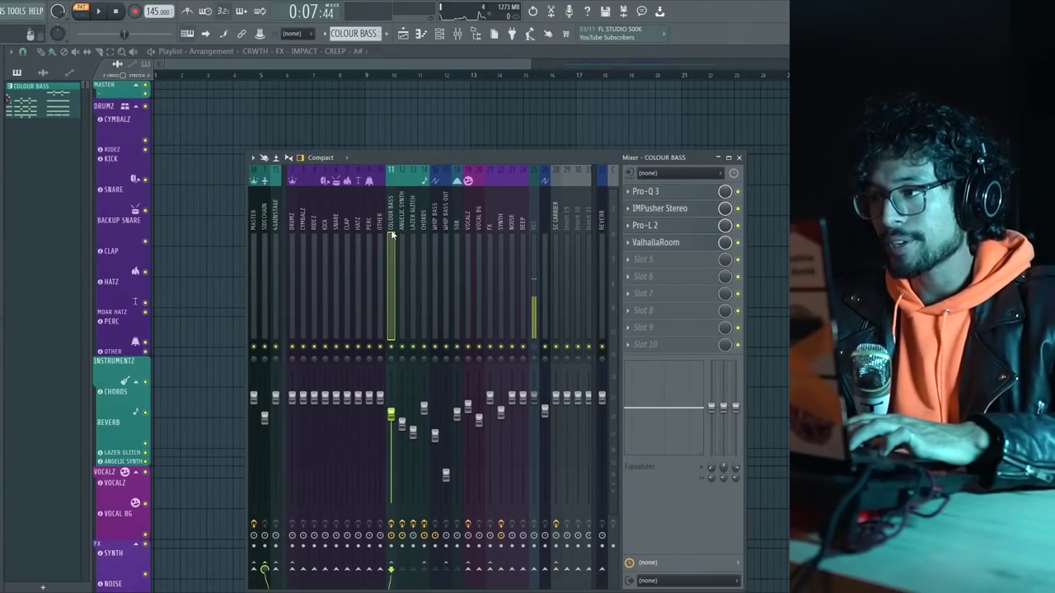
pyautogui.click(663, 193)
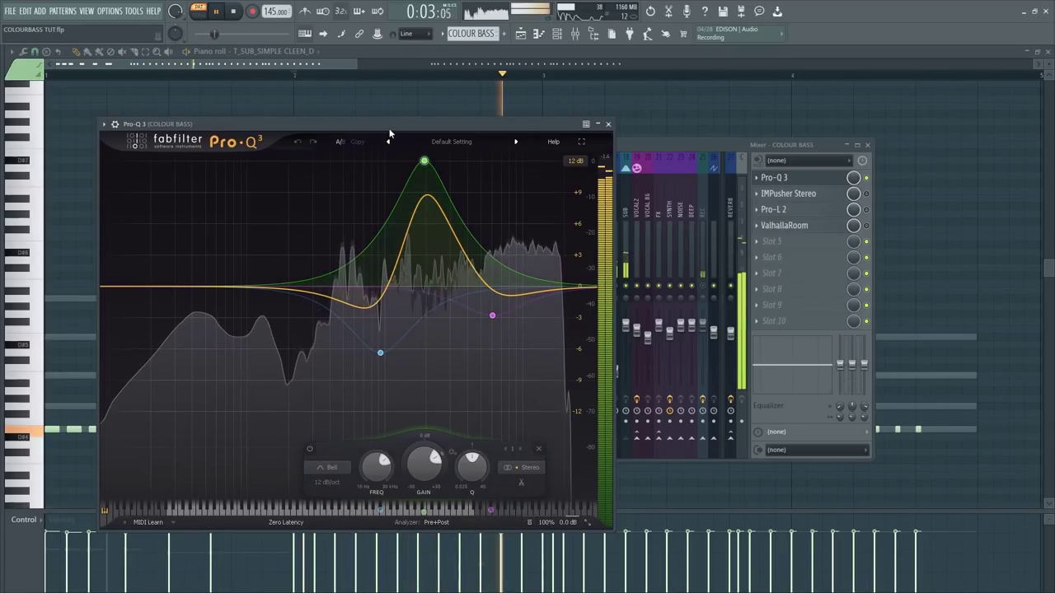
pyautogui.click(681, 210)
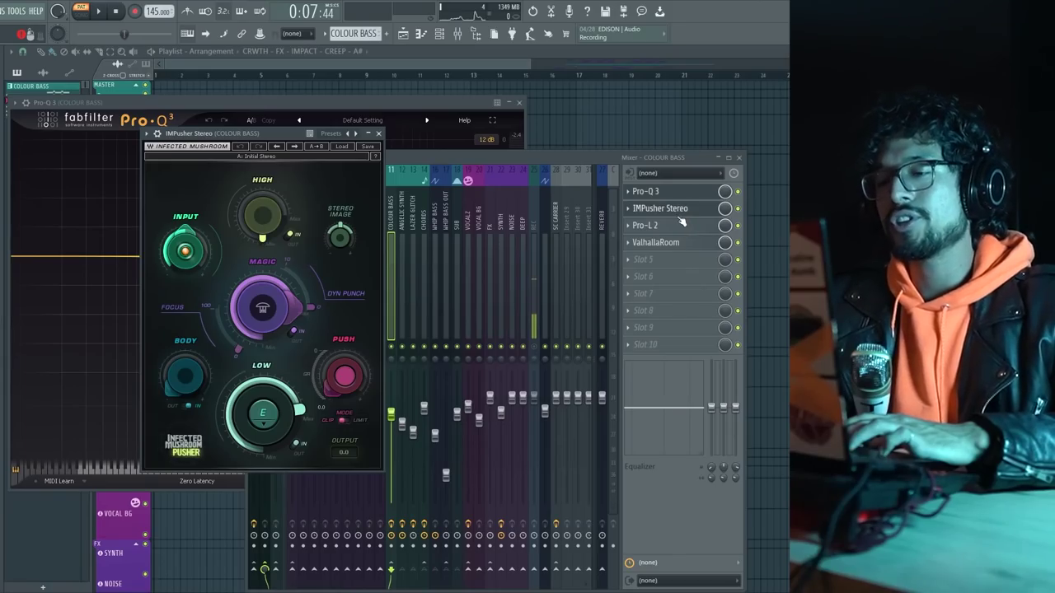
pyautogui.moveTo(266, 137); pyautogui.dragTo(314, 122)
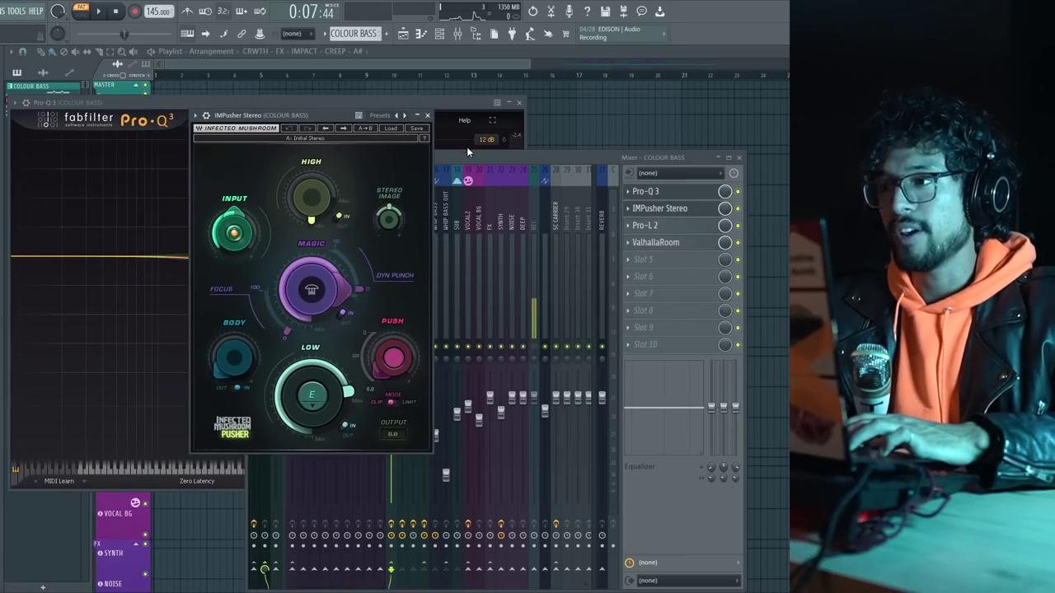
pyautogui.click(652, 225)
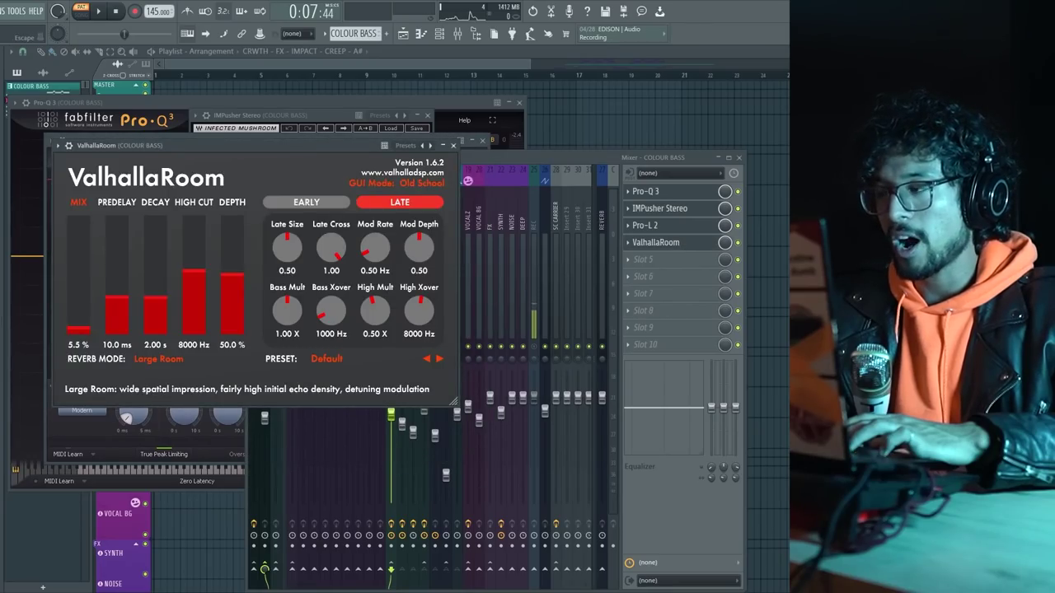
pyautogui.press('F12')
pyautogui.scroll(4, 357, 221)
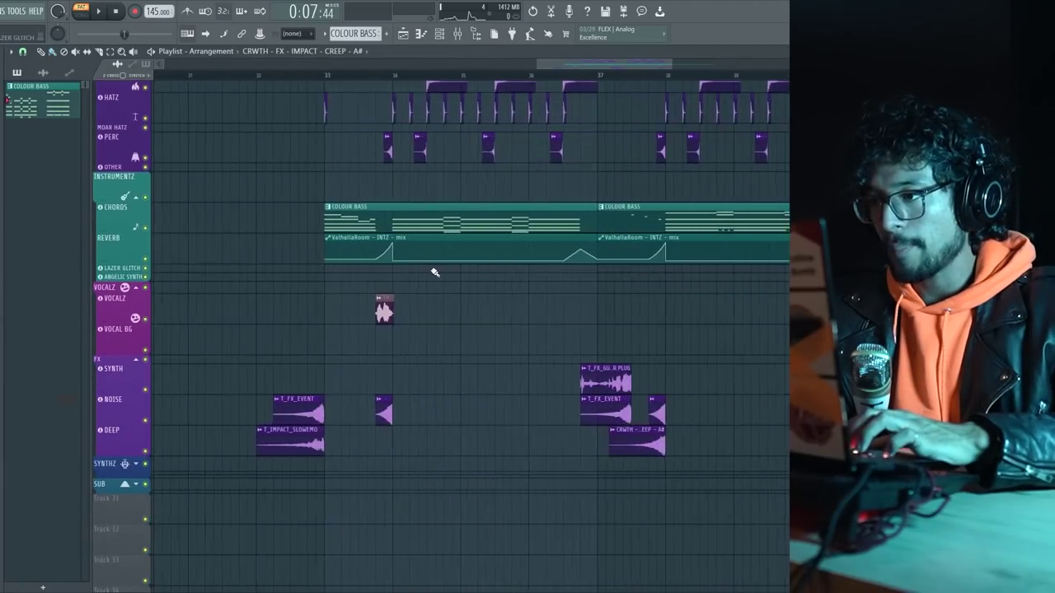
# Bring up the Mixer with F9 and scroll to the Master insert for Edison
pyautogui.scroll(4, 434, 272)
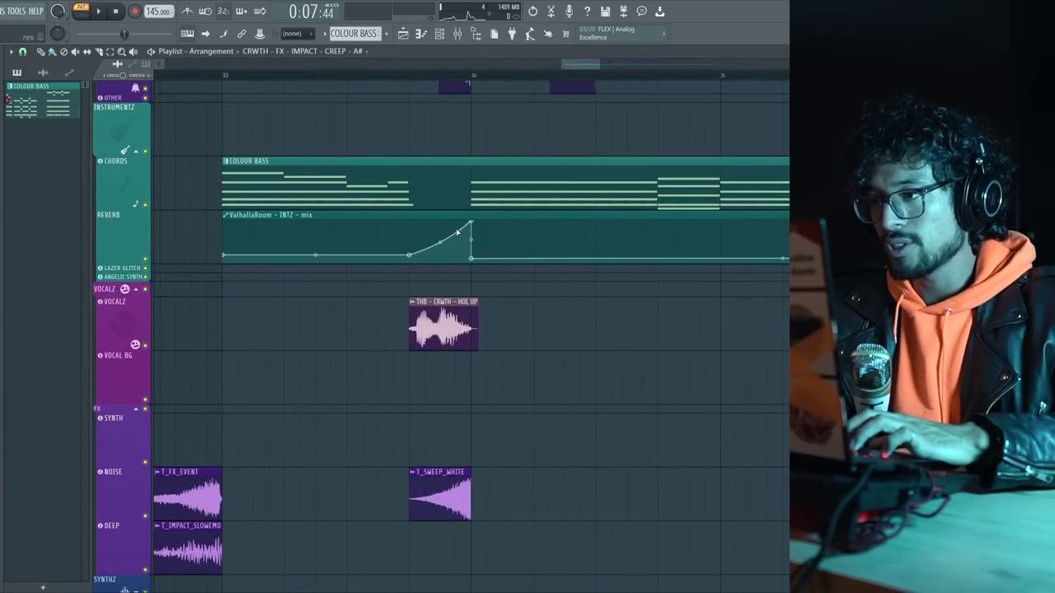
pyautogui.scroll(-2, 471, 211)
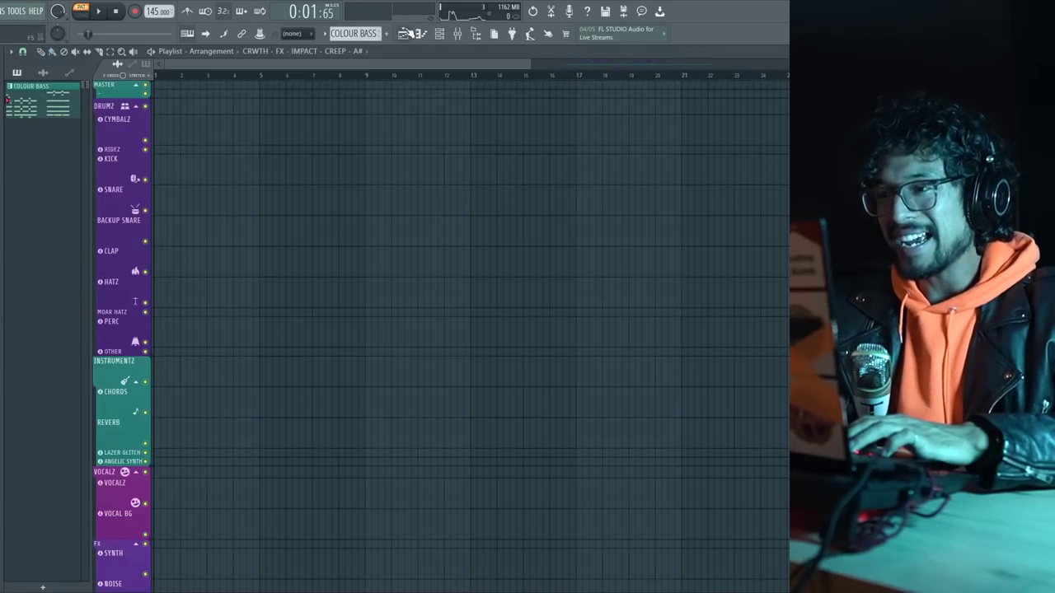
pyautogui.press('F9')
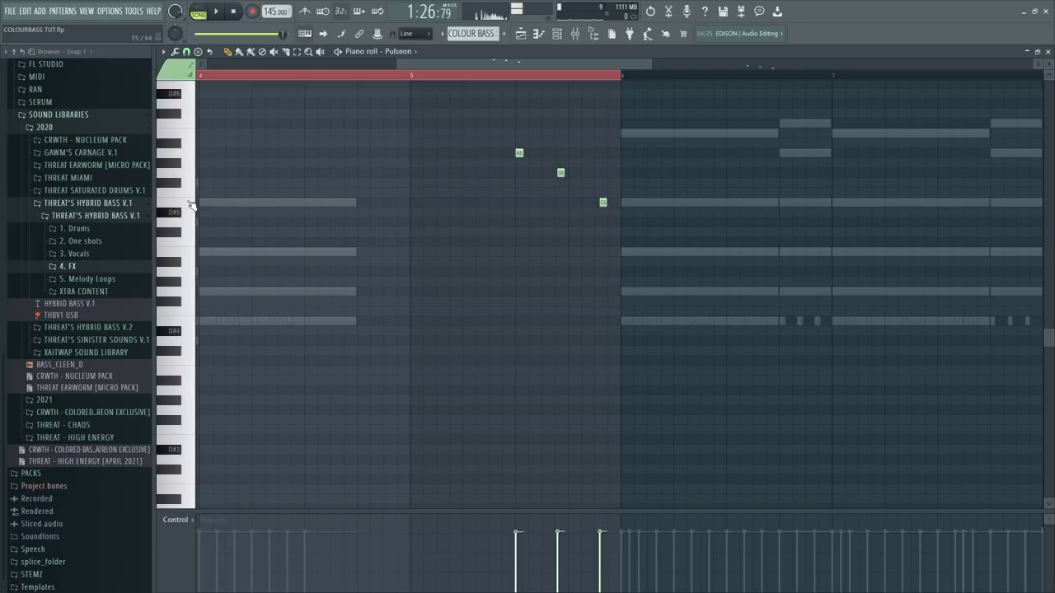
pyautogui.scroll(3, 403, 219)
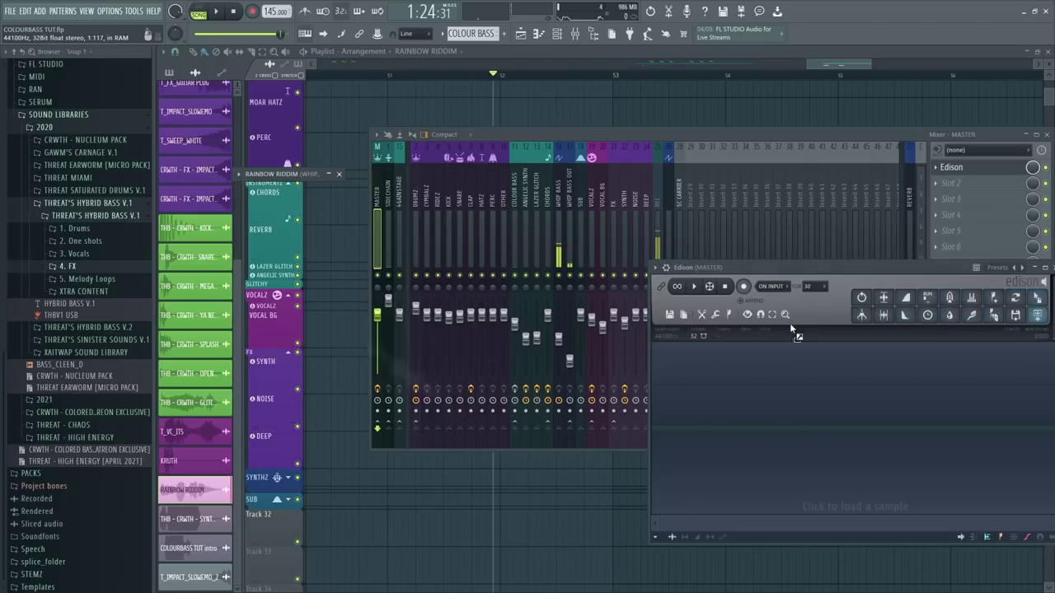
# Load the COLOURBASS_2 sample into Edison and set the song position near bar 53
pyautogui.moveTo(789, 327); pyautogui.dragTo(844, 422)
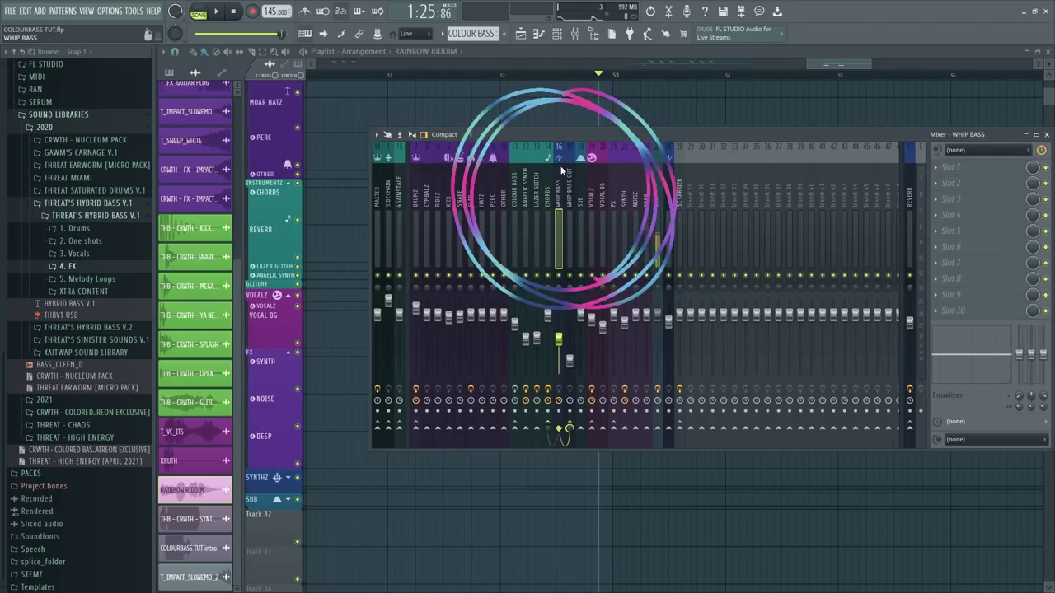
pyautogui.click(666, 75)
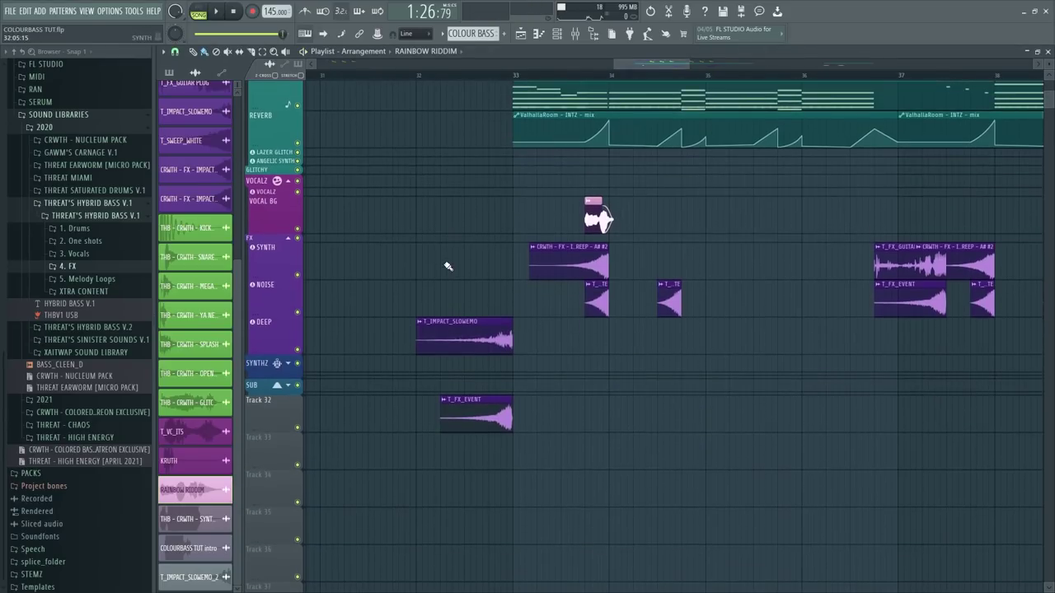
pyautogui.hscroll(2, 445, 297)
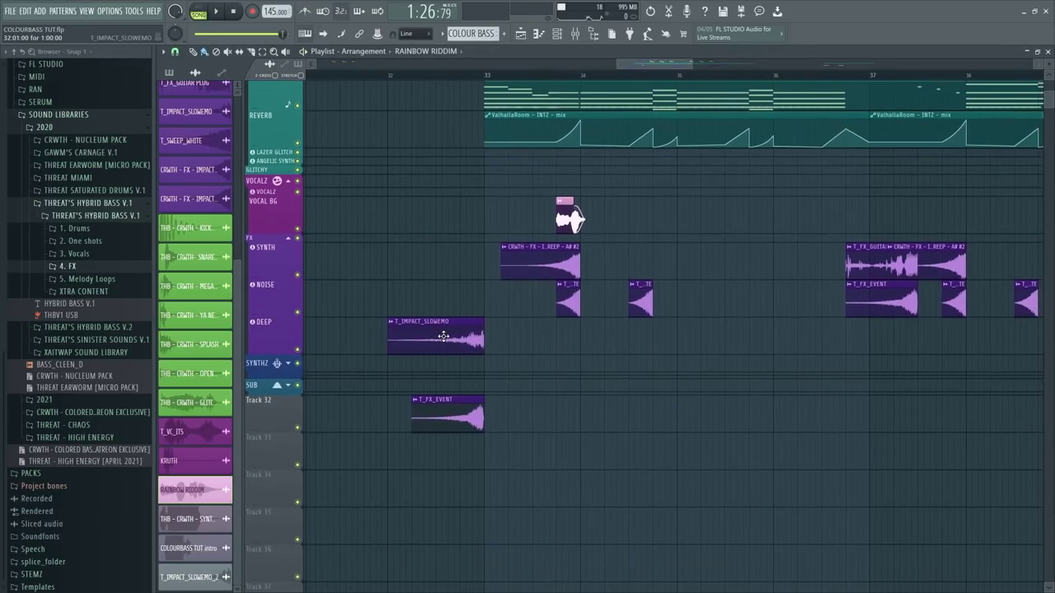
# Check the T_IMPACT_SLOWEMO, T_FX_EVENT and impact-creep riser settings, showing the riser's -600 cent pitch
pyautogui.doubleClick(437, 343)
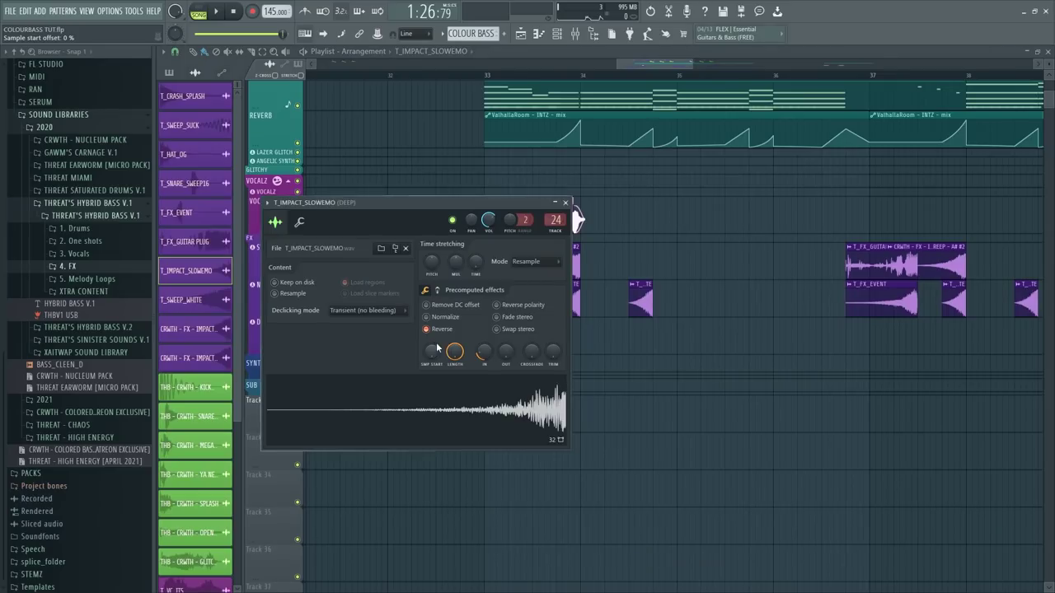
pyautogui.doubleClick(462, 426)
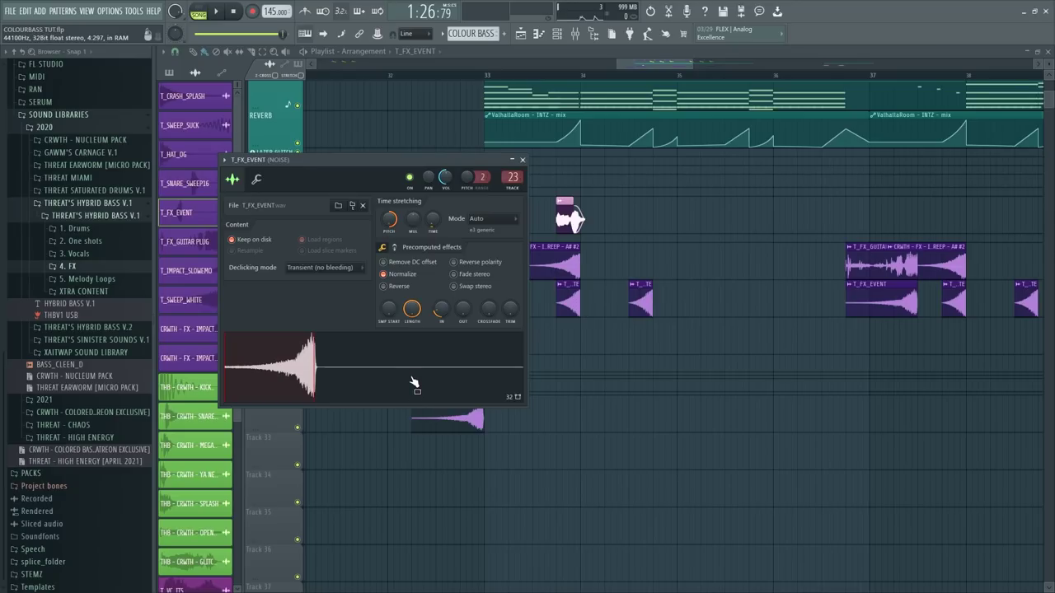
pyautogui.press('Escape')
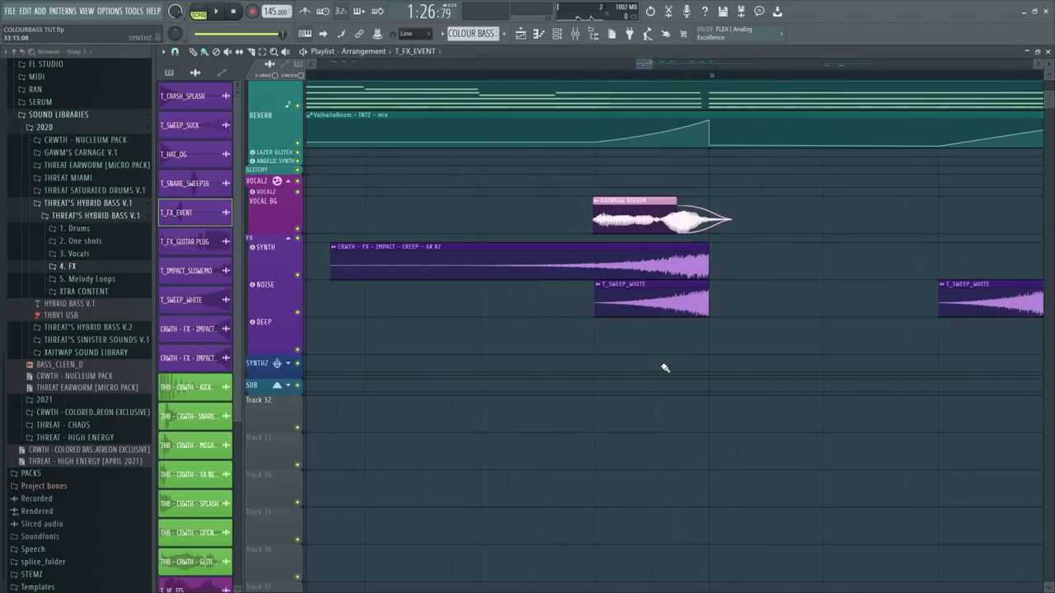
pyautogui.scroll(3, 662, 365)
pyautogui.scroll(-3, 665, 368)
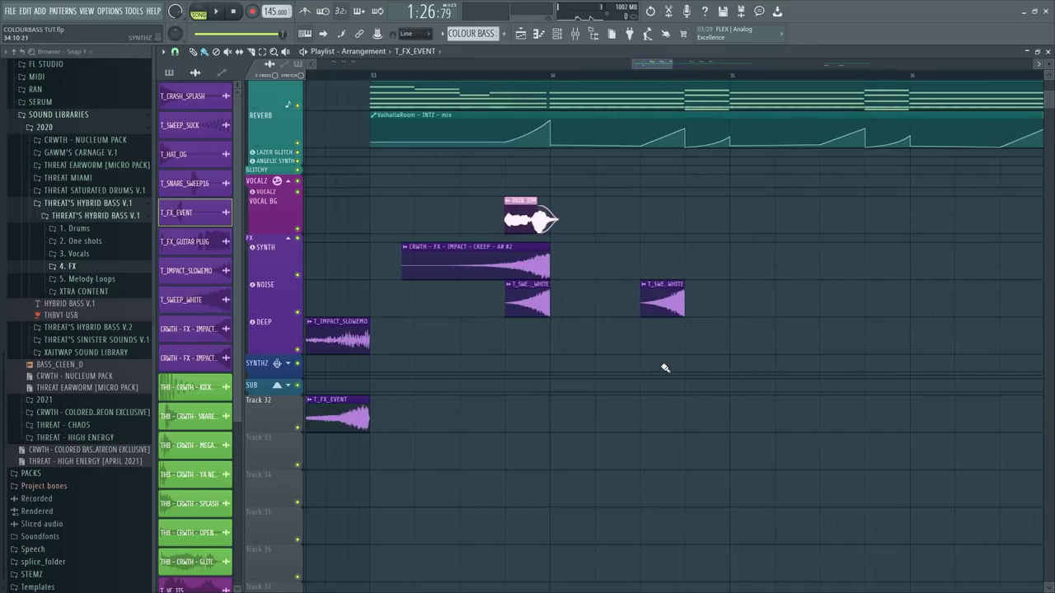
pyautogui.doubleClick(495, 260)
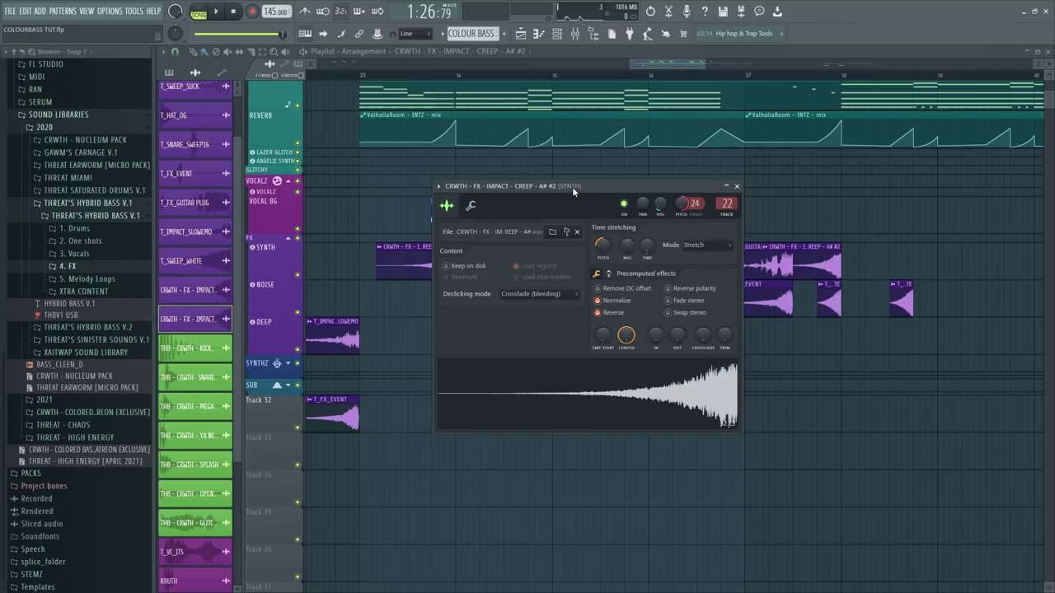
pyautogui.moveTo(572, 189); pyautogui.dragTo(596, 254)
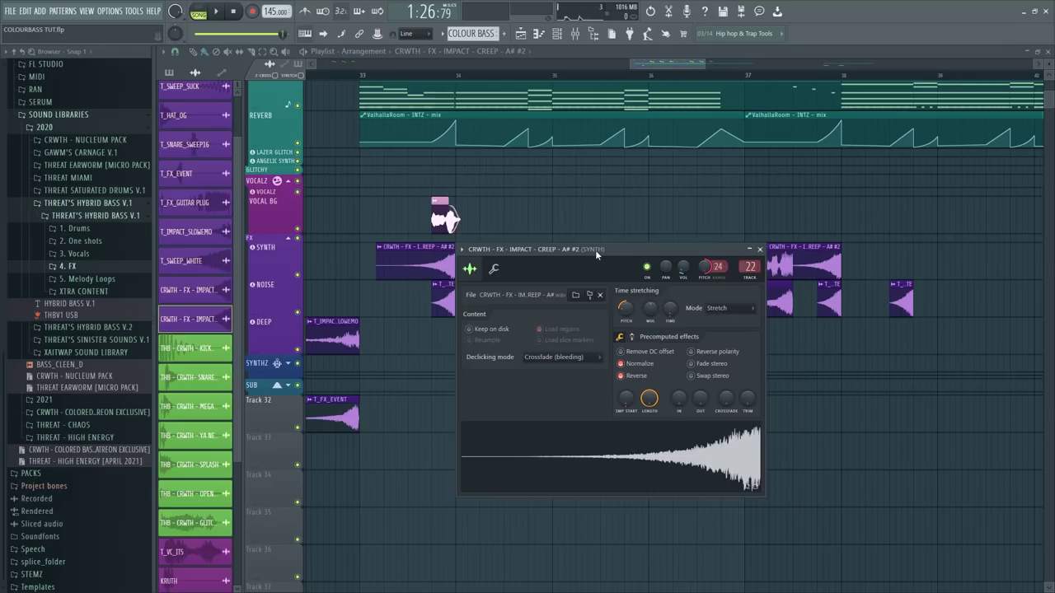
# Send the T_FX_GUITAR PLUG sample to Edison and preview it
pyautogui.click(582, 101)
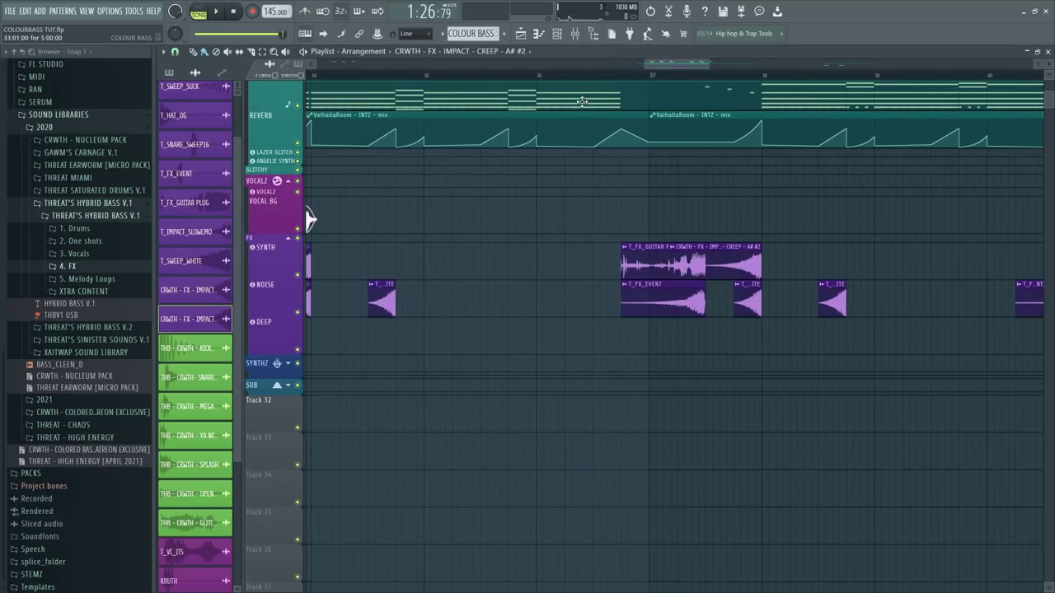
pyautogui.click(584, 45)
pyautogui.scroll(-3, 626, 115)
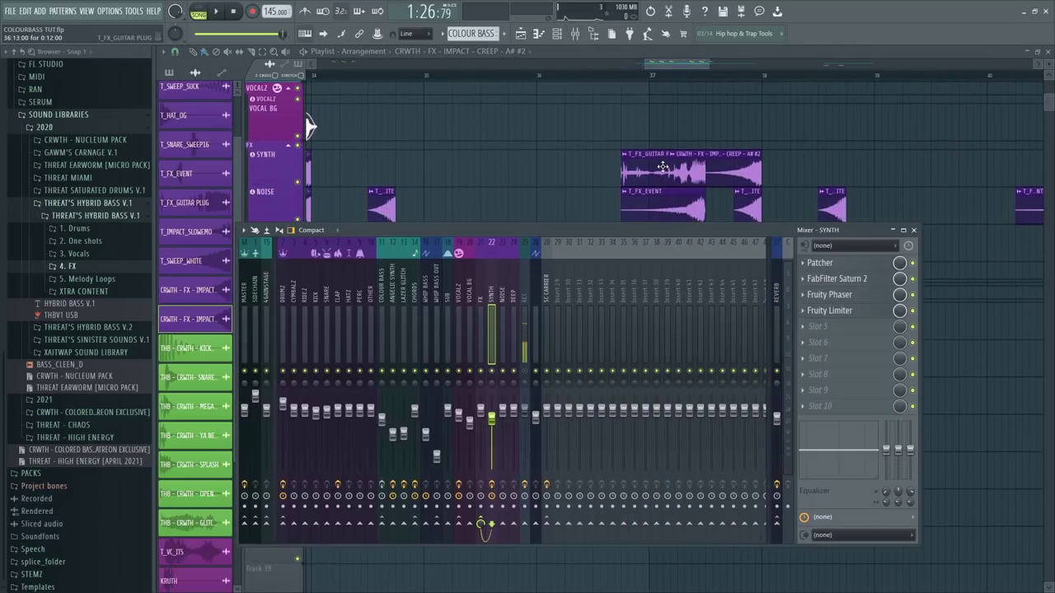
pyautogui.click(653, 165)
pyautogui.doubleClick(653, 165)
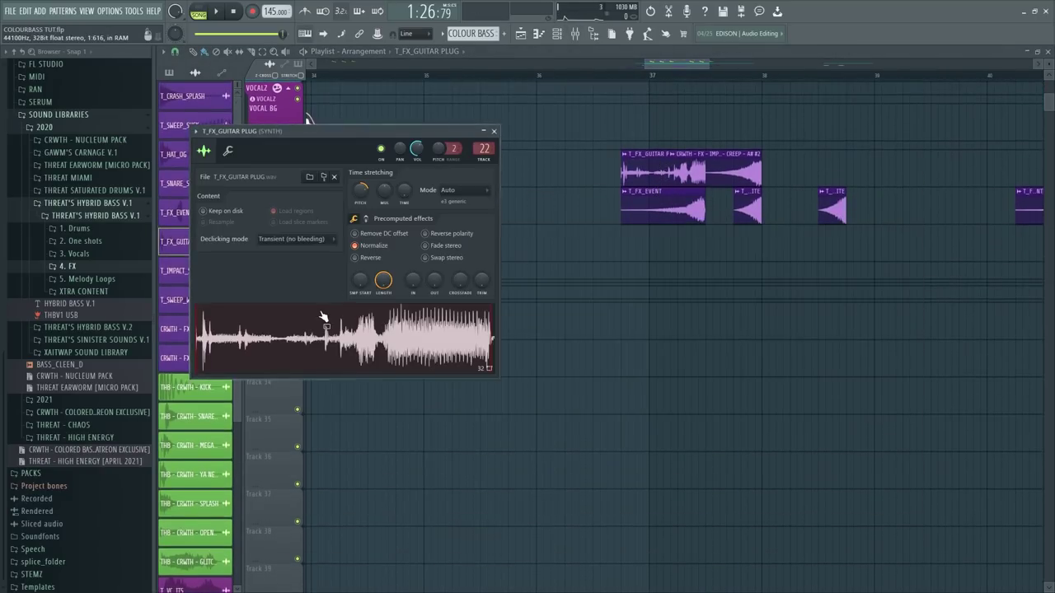
pyautogui.click(305, 361)
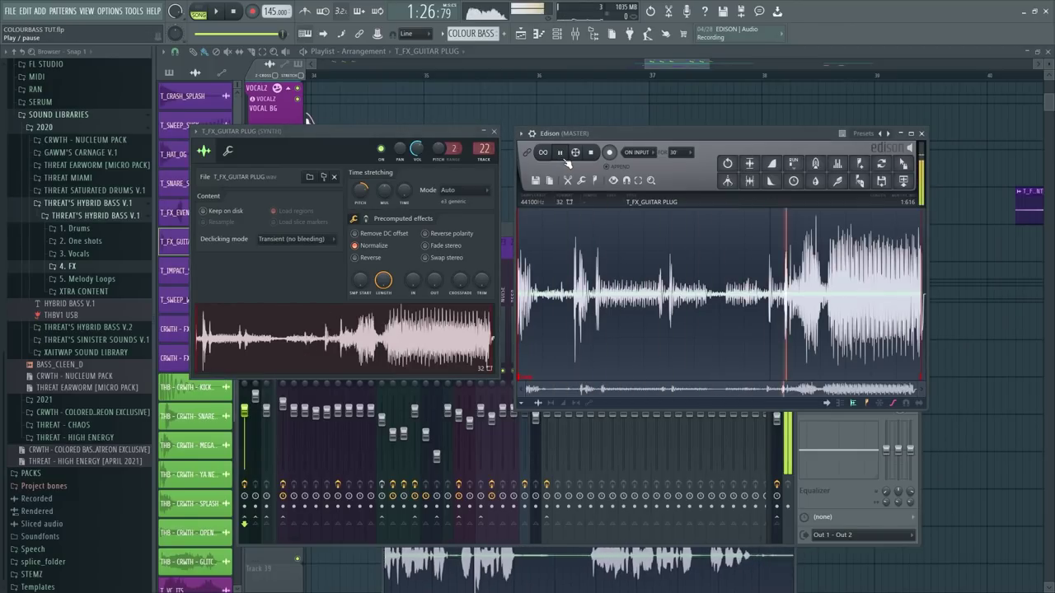
pyautogui.moveTo(254, 161); pyautogui.dragTo(446, 138)
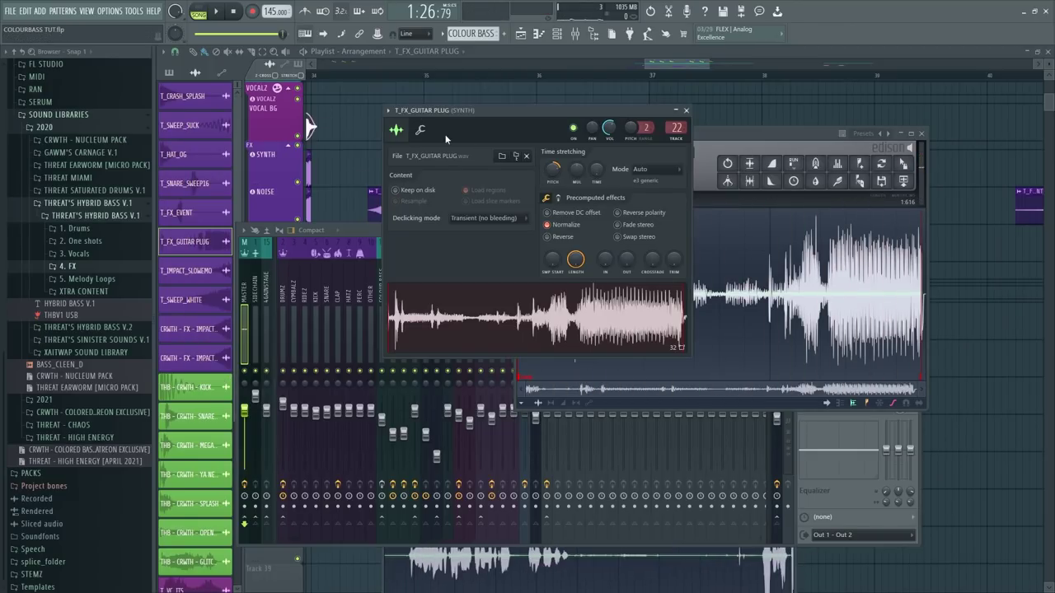
pyautogui.click(561, 199)
pyautogui.click(475, 332)
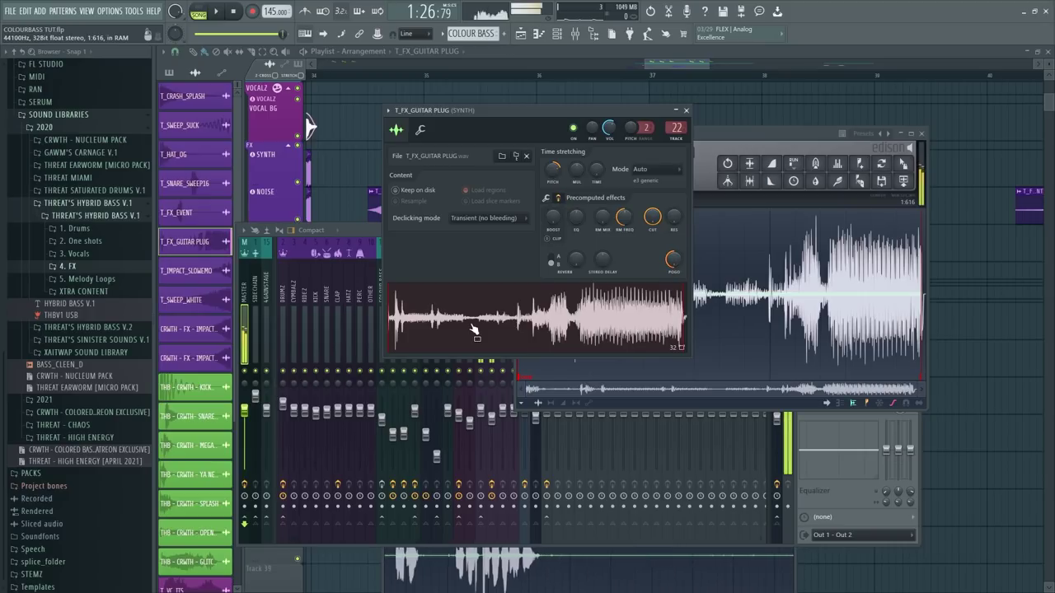
# View Patcher, Saturn 2, Fruity Phaser and Fruity Limiter on the SYNTH insert, then close everything
pyautogui.click(350, 233)
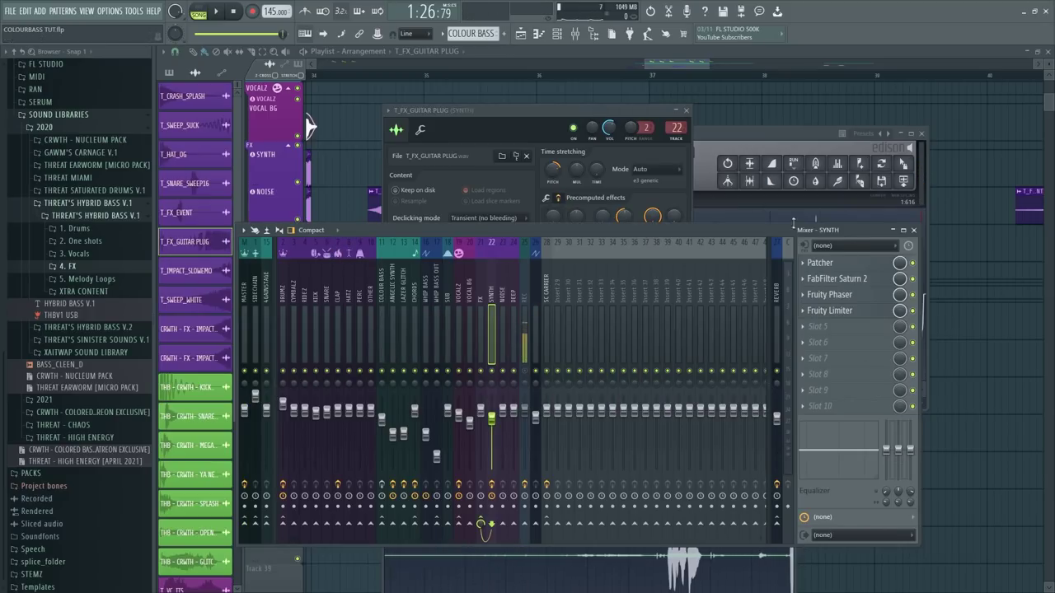
pyautogui.click(839, 263)
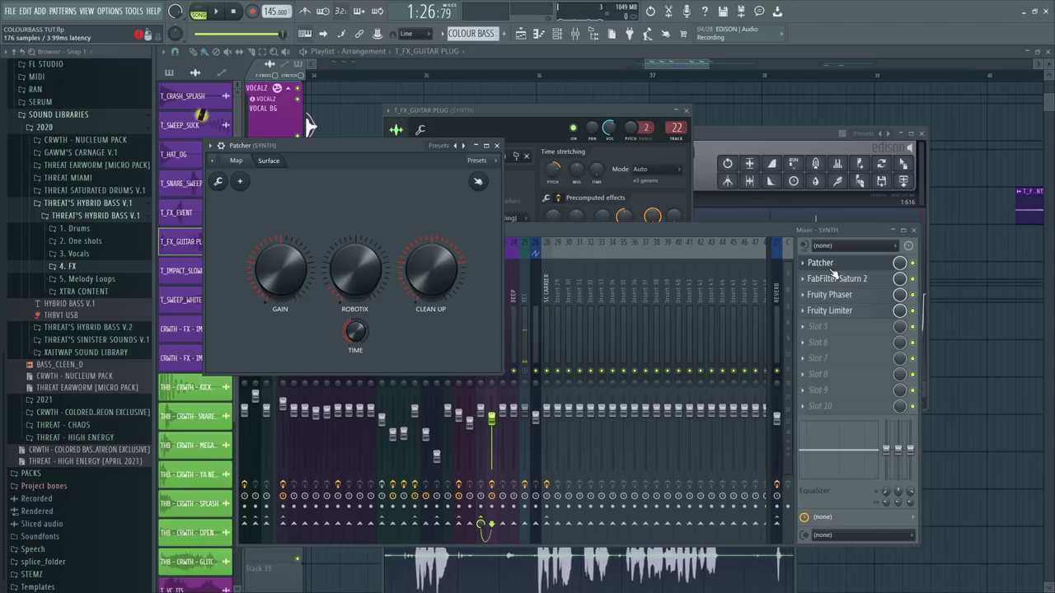
pyautogui.click(834, 279)
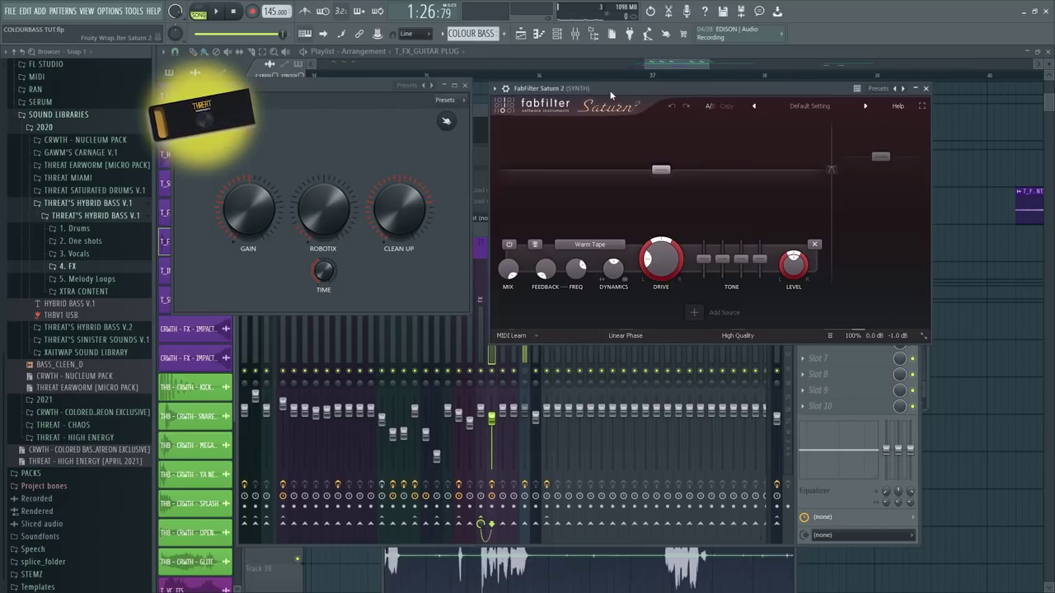
pyautogui.click(829, 373)
pyautogui.click(831, 294)
pyautogui.click(831, 310)
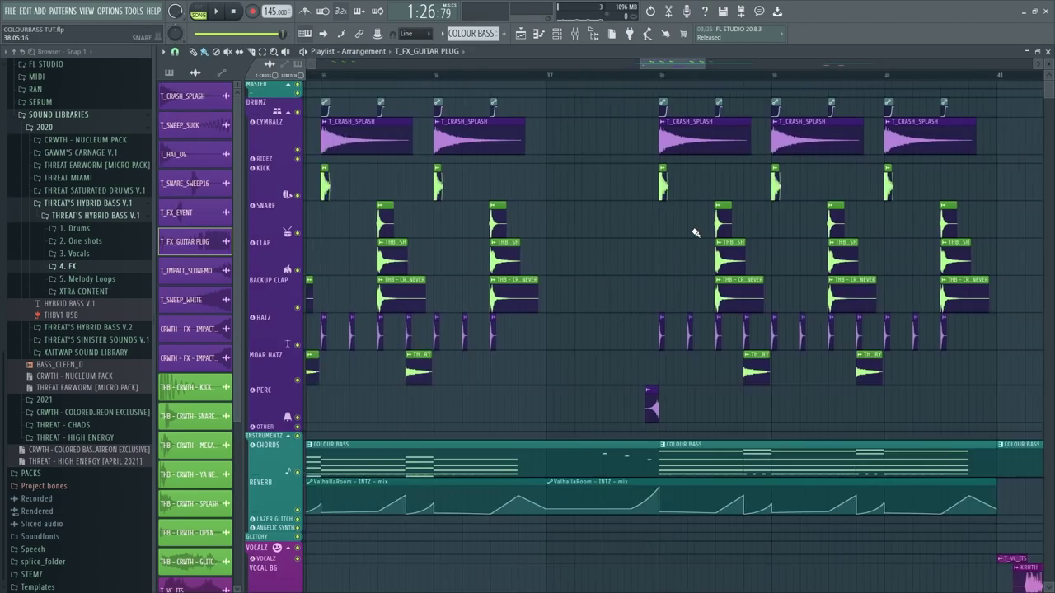
pyautogui.press('F12')
pyautogui.scroll(-3, 693, 231)
pyautogui.scroll(6, 693, 231)
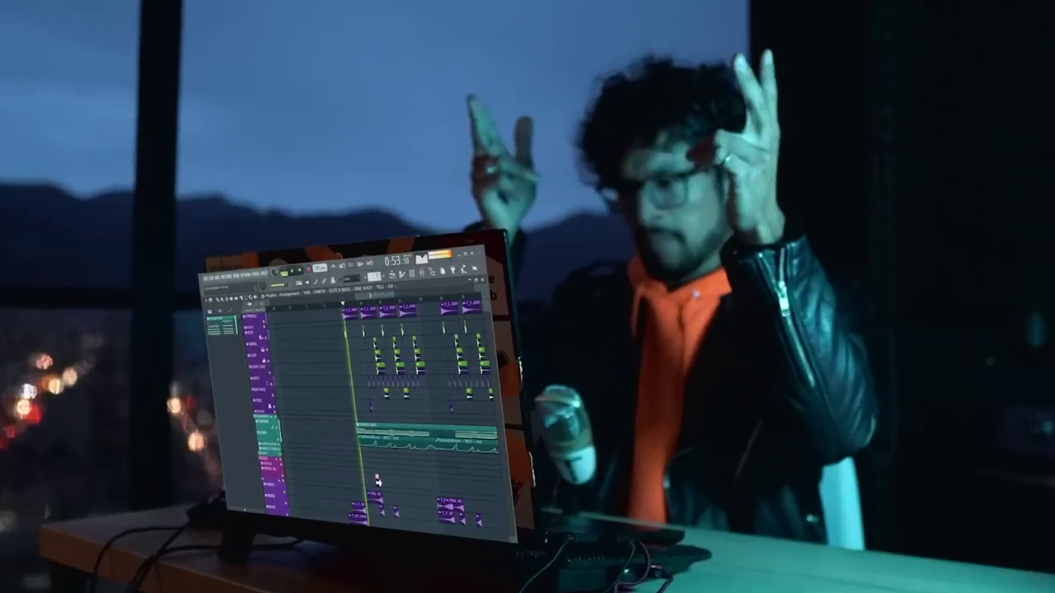